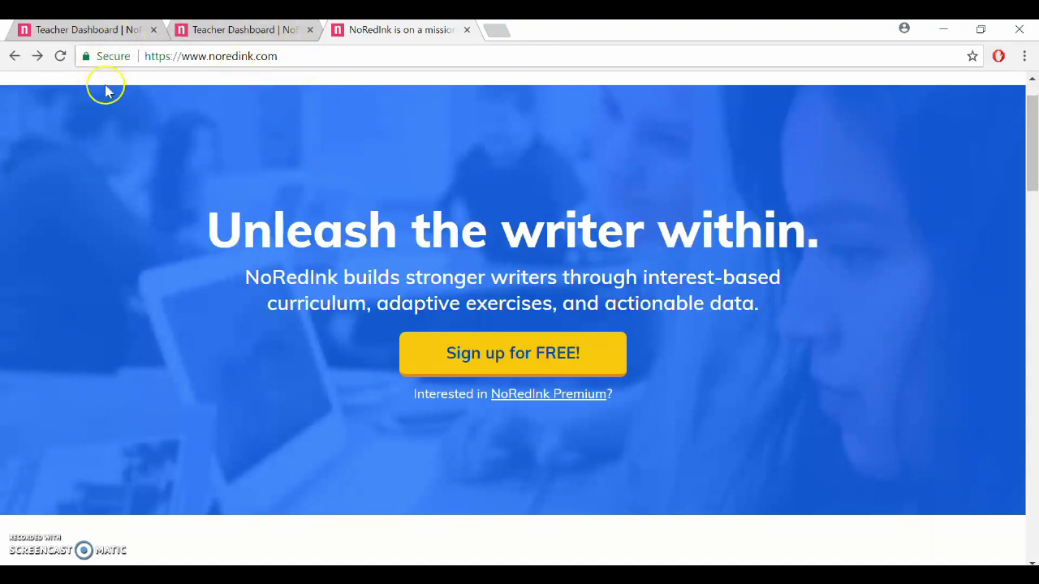
Choose 'I'm a teacher' on the new-account page and look over the Teacher Sign-Up form
scroll(192, 159, up, 1)
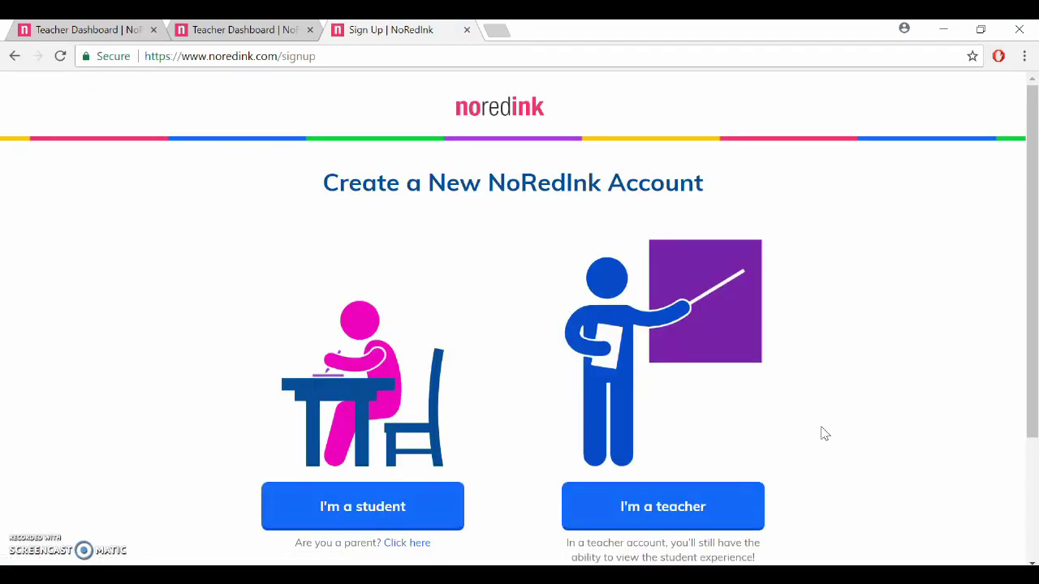
scroll(823, 432, down, 1)
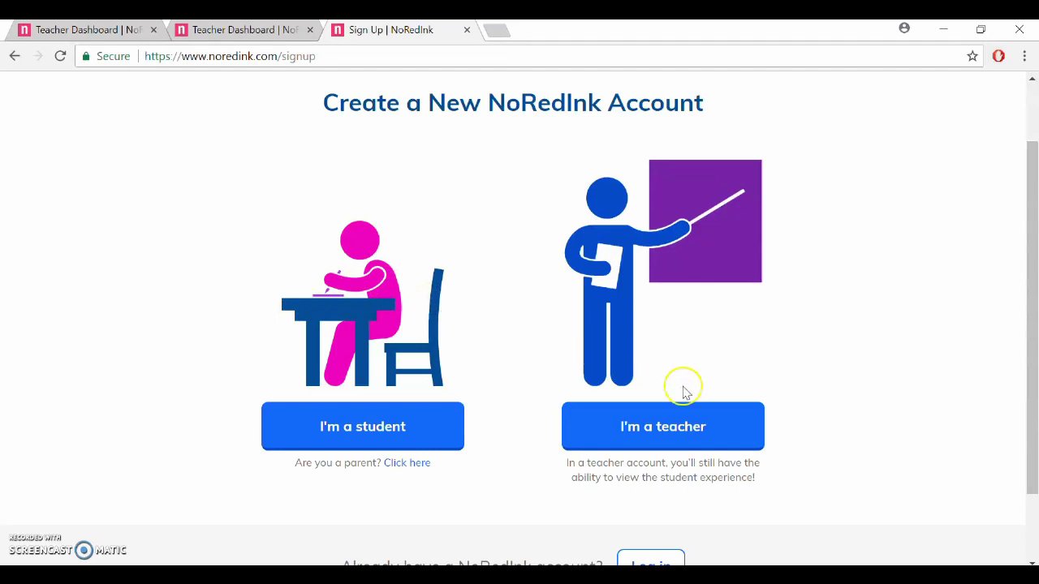
click(689, 422)
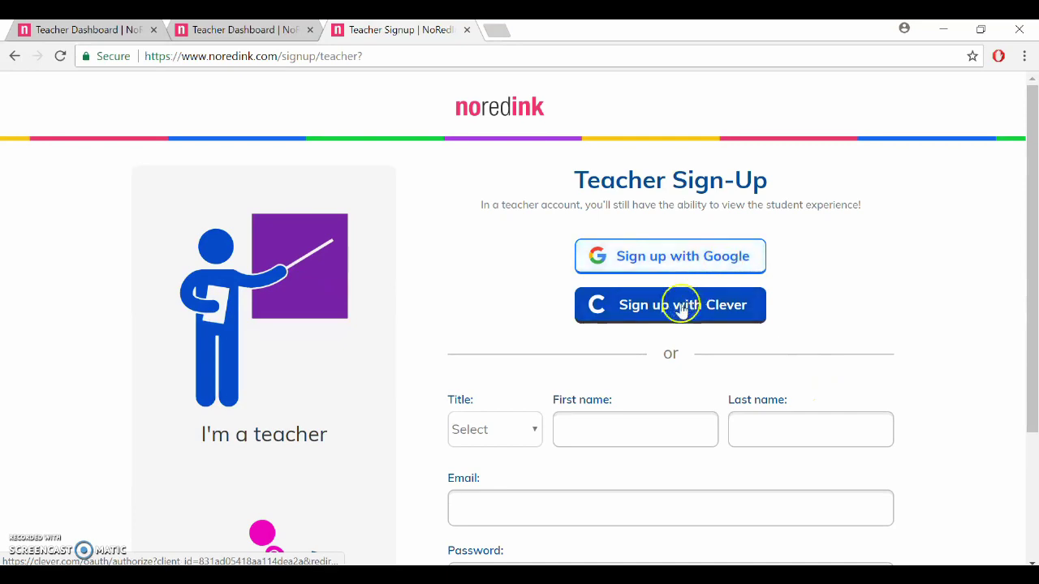
scroll(570, 422, down, 2)
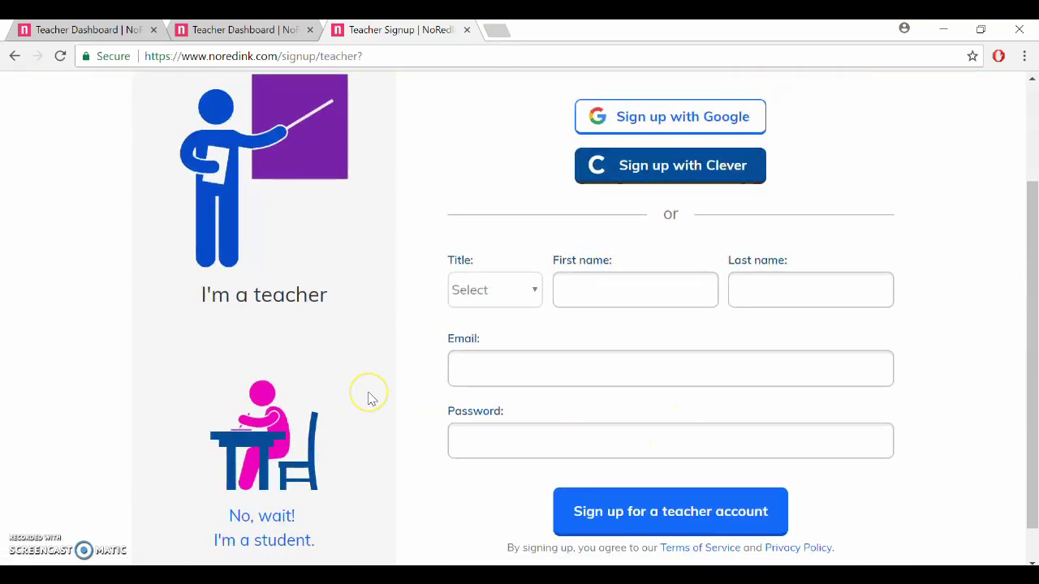
scroll(367, 398, up, 1)
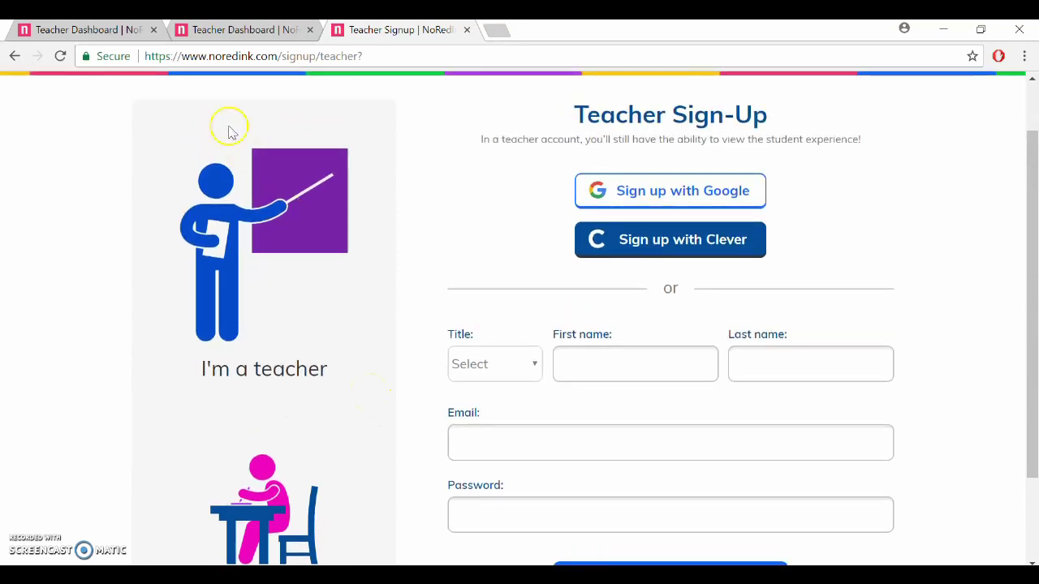
From the Teacher Dashboard, bring up Add students for English Language Arts and expand the class-code instructions
click(239, 30)
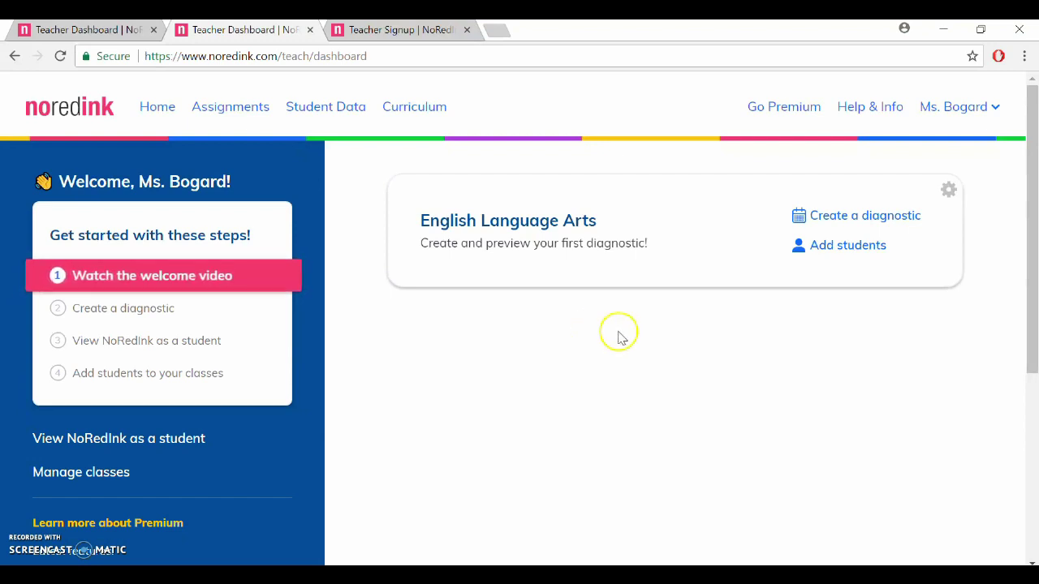
click(860, 248)
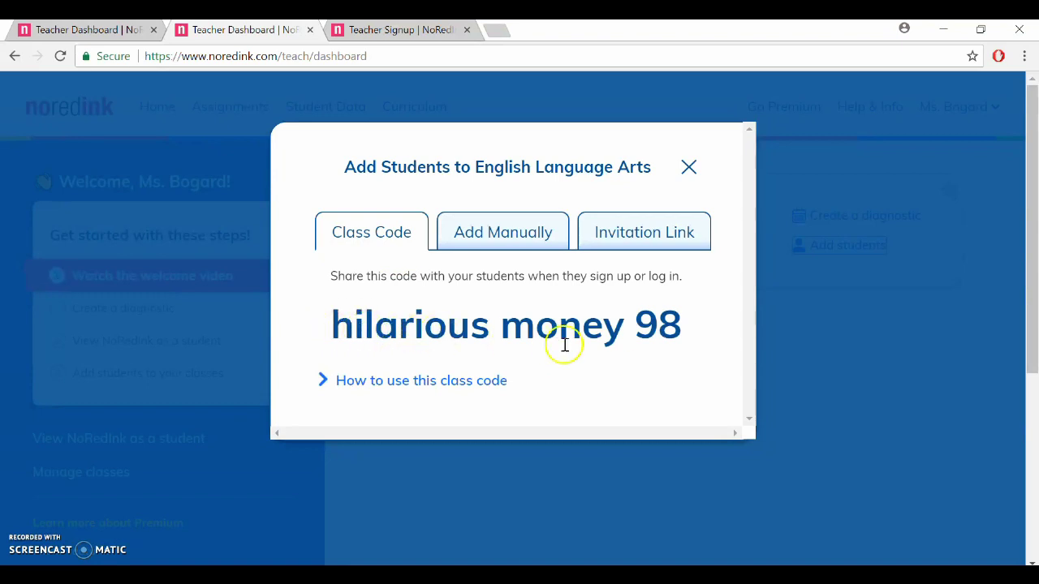
scroll(694, 353, down, 1)
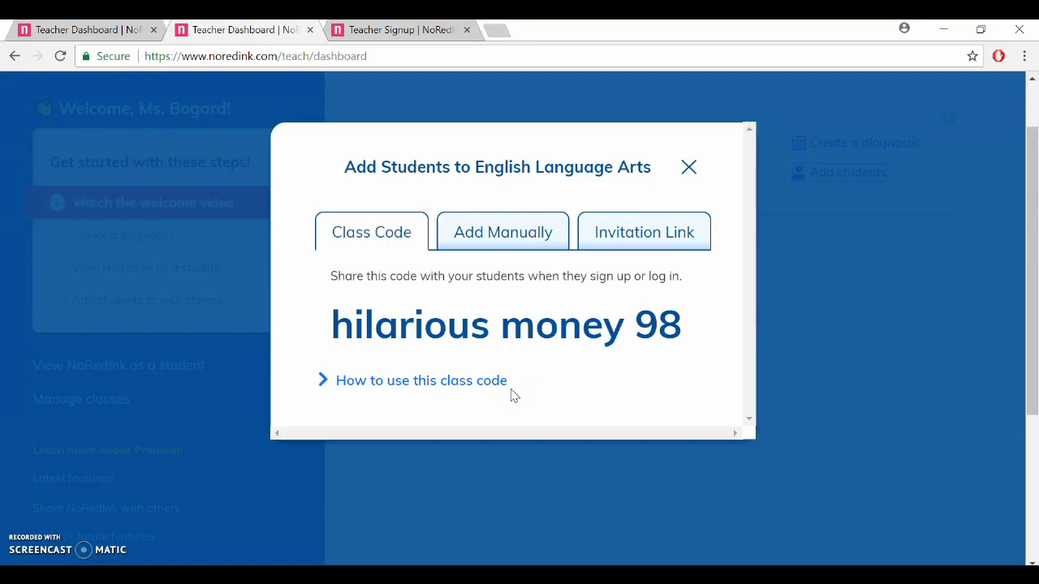
click(475, 388)
Read through the steps students follow to join with the class code, then close the Add Students dialog
click(469, 389)
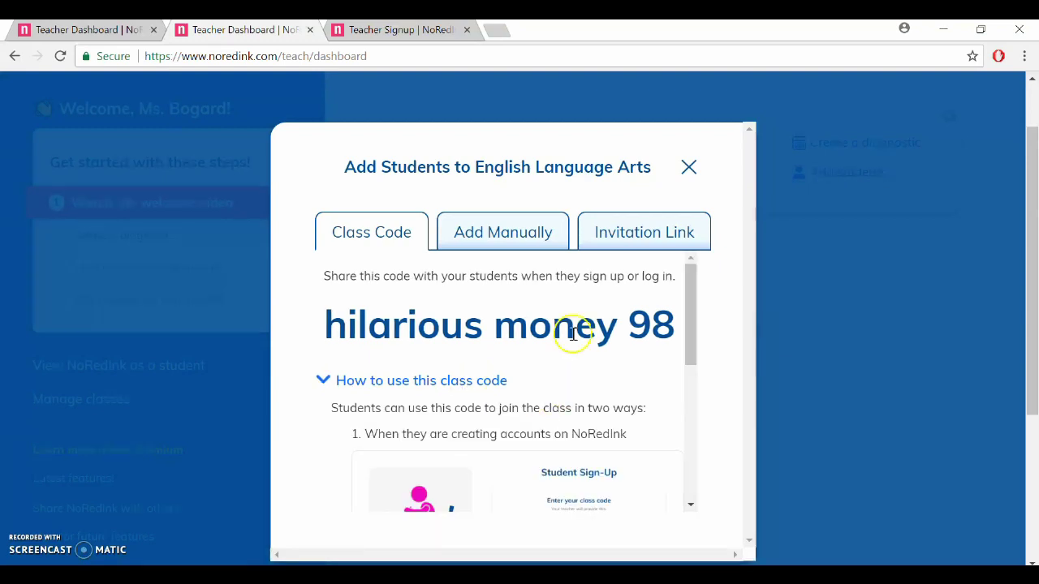
scroll(602, 374, down, 3)
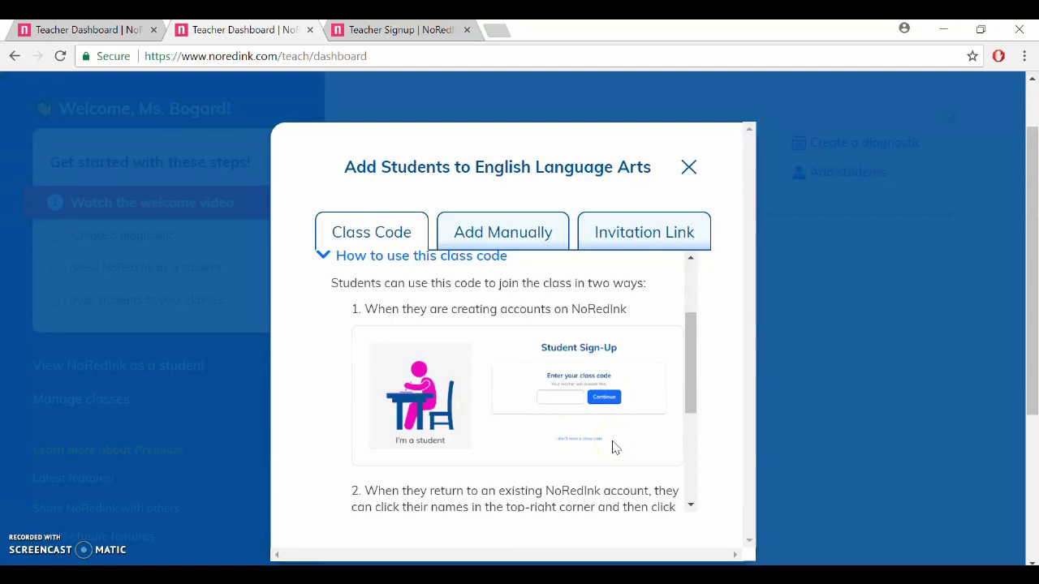
scroll(613, 447, down, 1)
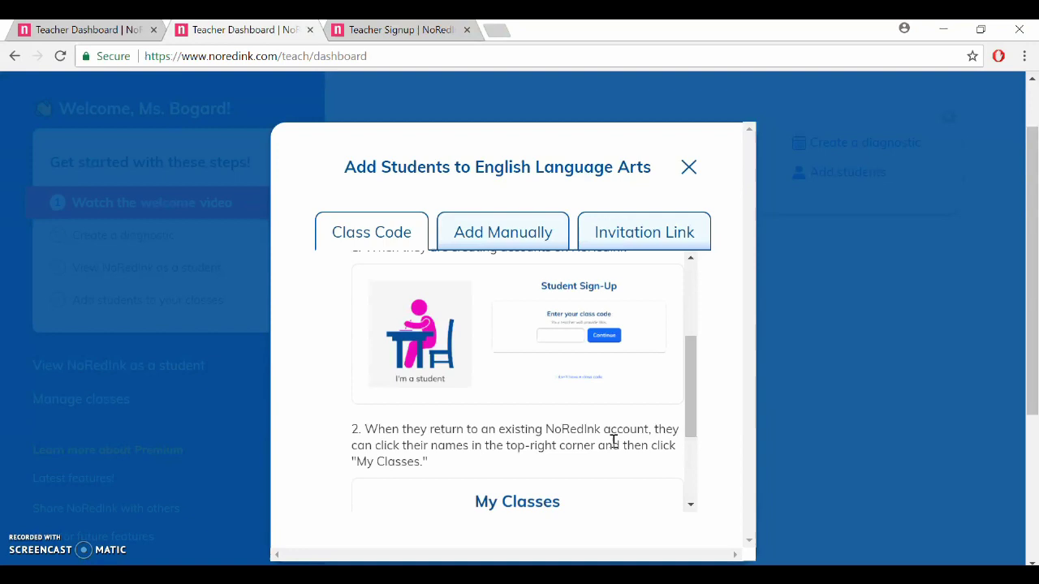
click(658, 439)
scroll(712, 477, down, 1)
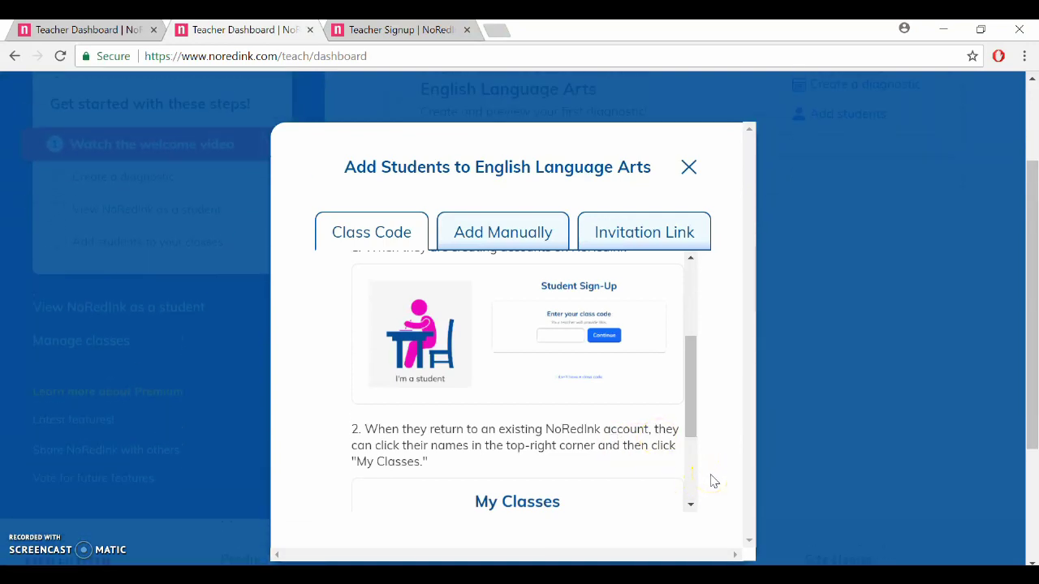
scroll(712, 480, up, 2)
click(714, 473)
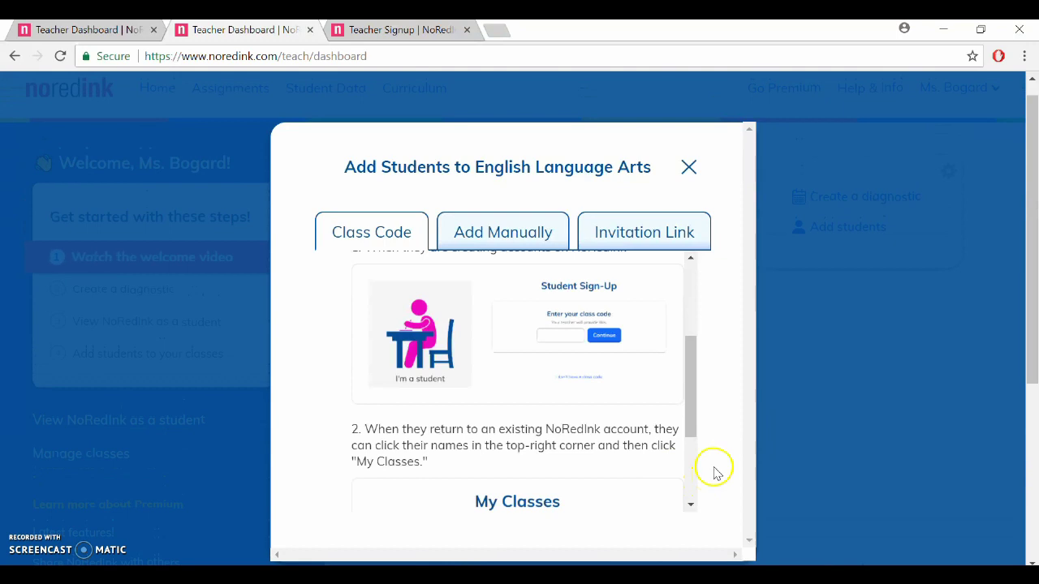
click(688, 167)
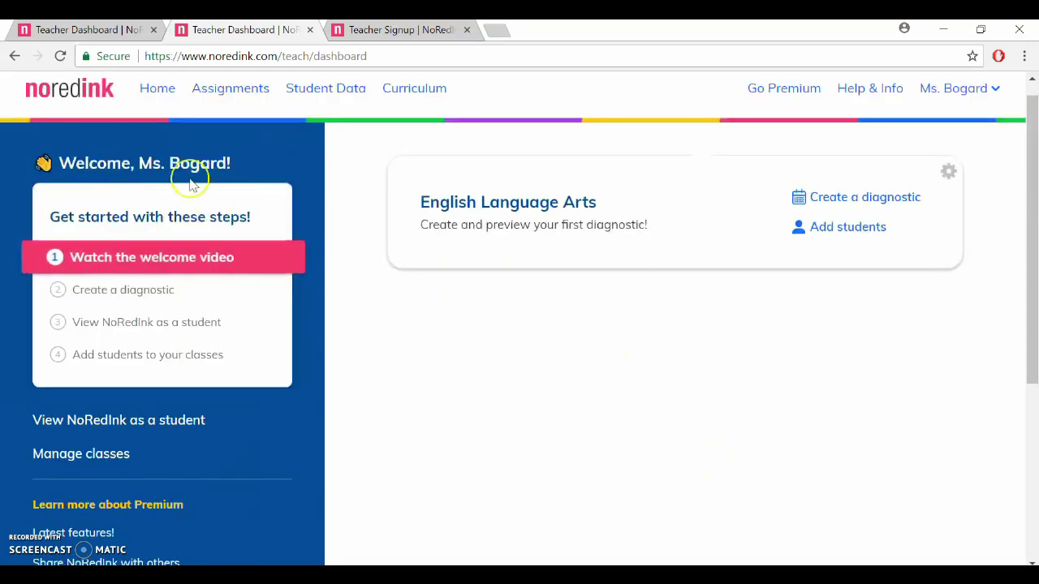
click(55, 30)
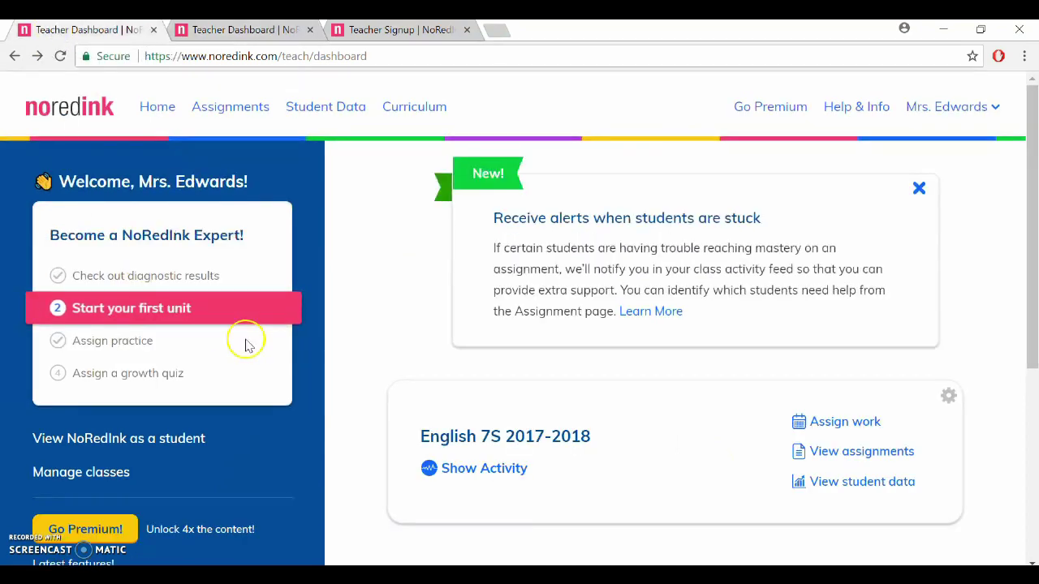
scroll(355, 371, down, 1)
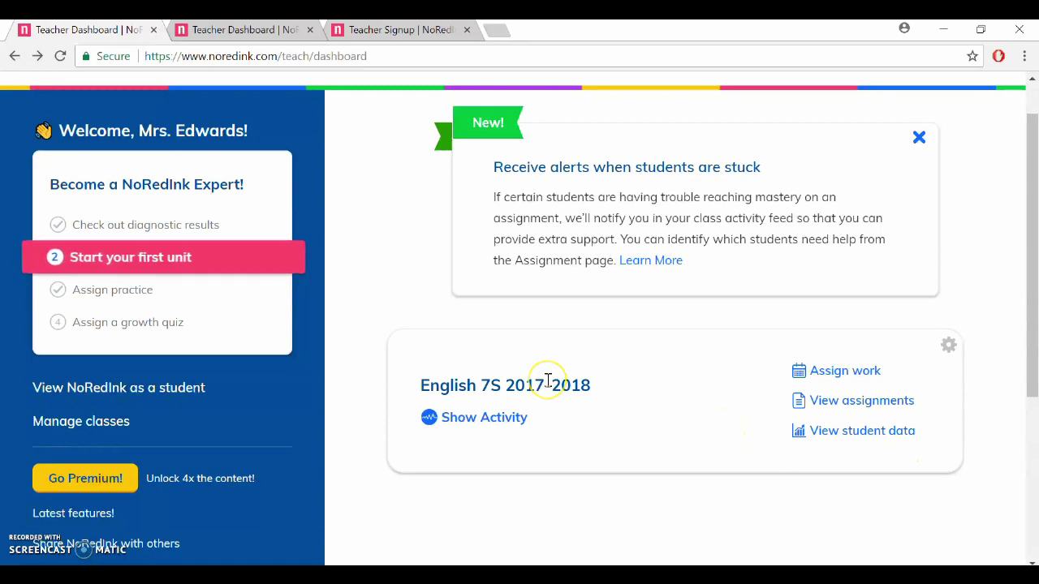
scroll(376, 357, up, 1)
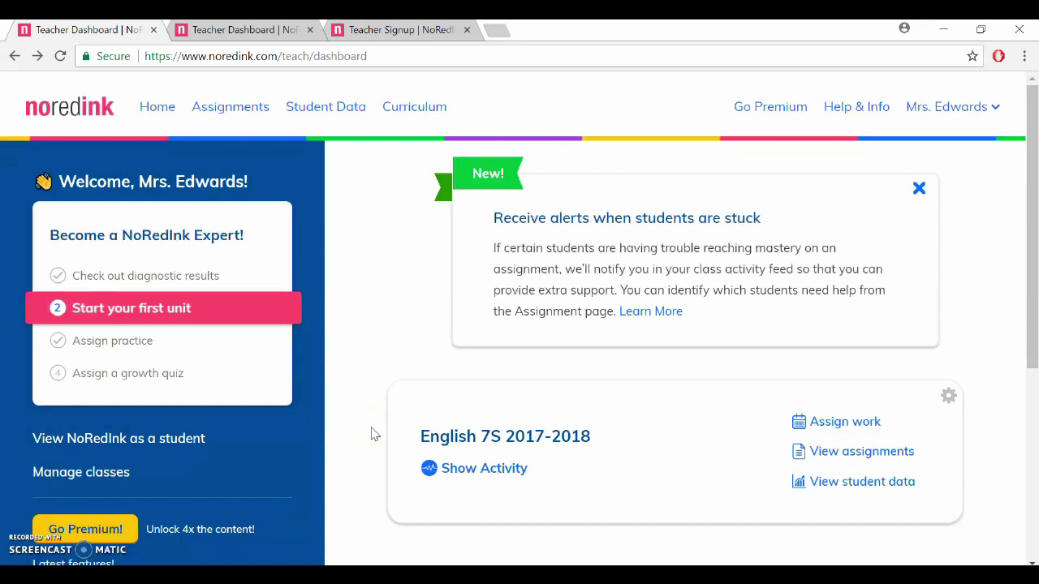
click(346, 287)
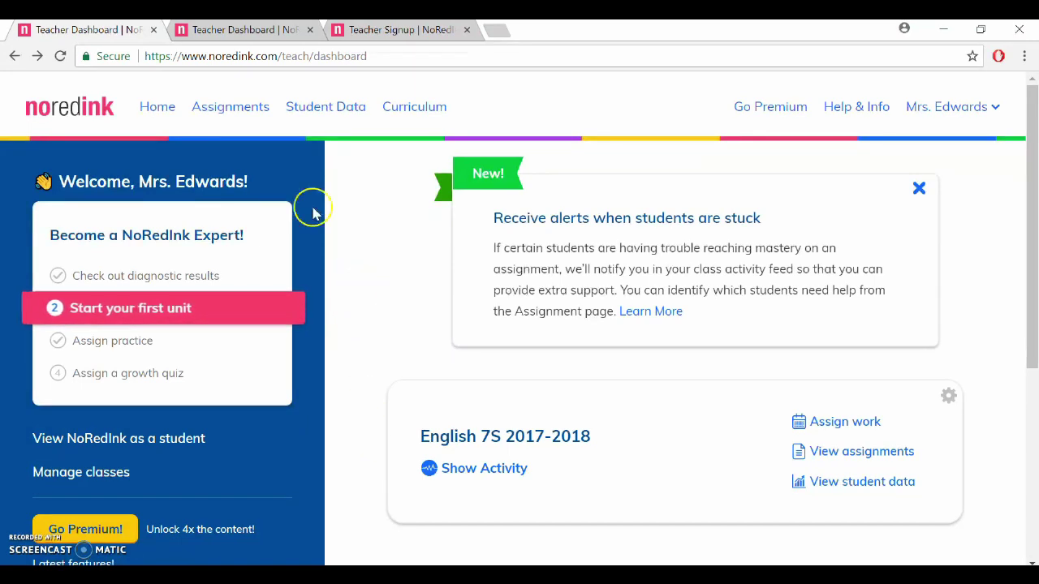
click(218, 30)
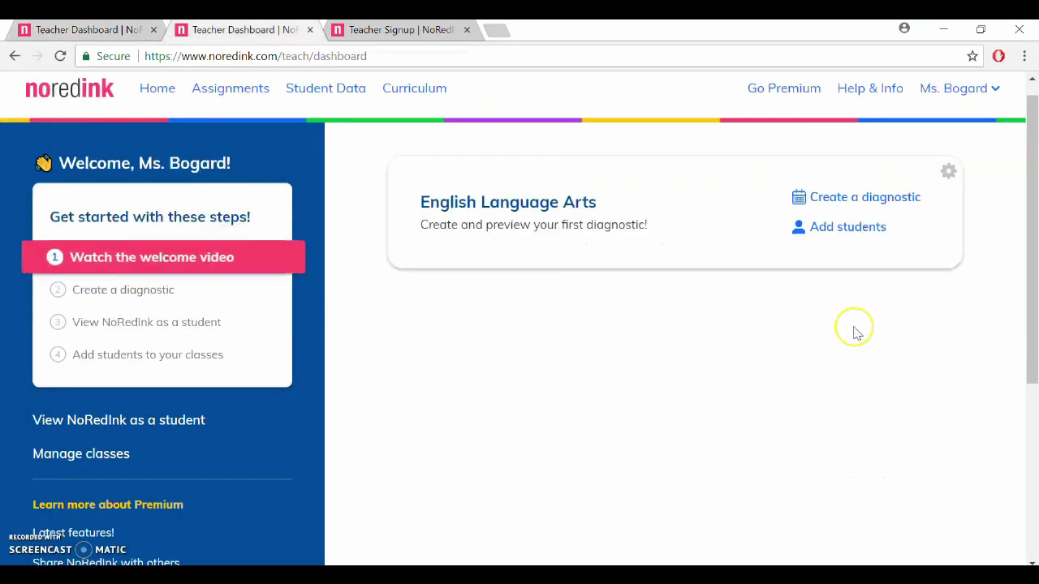
scroll(853, 332, up, 1)
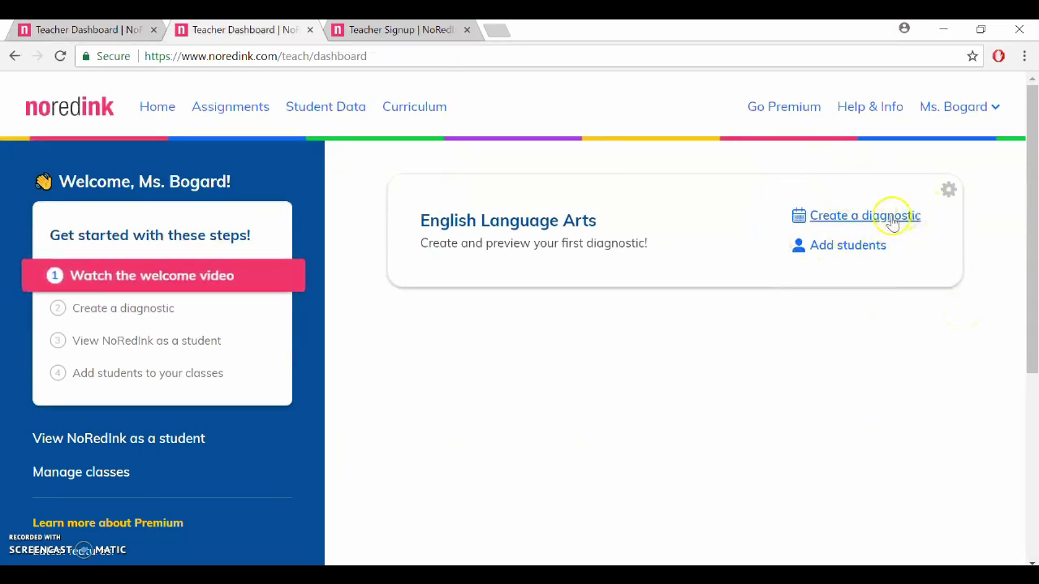
click(852, 216)
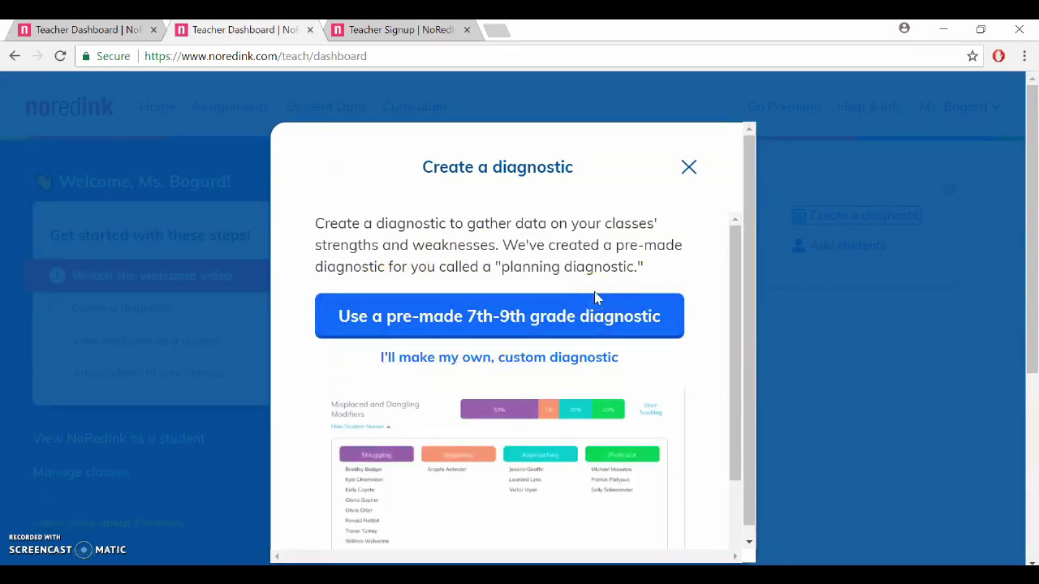
click(481, 321)
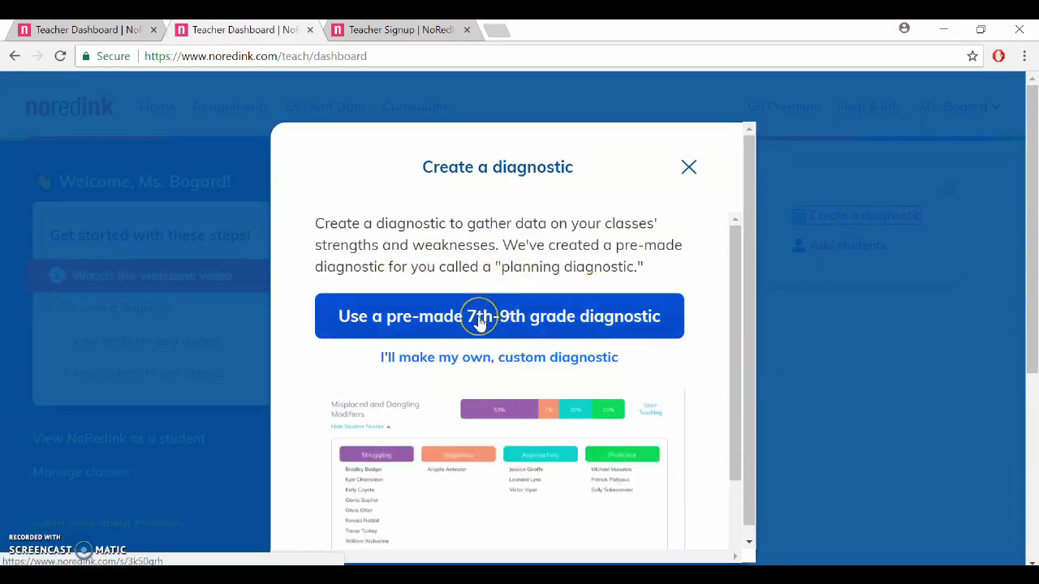
click(503, 318)
click(461, 367)
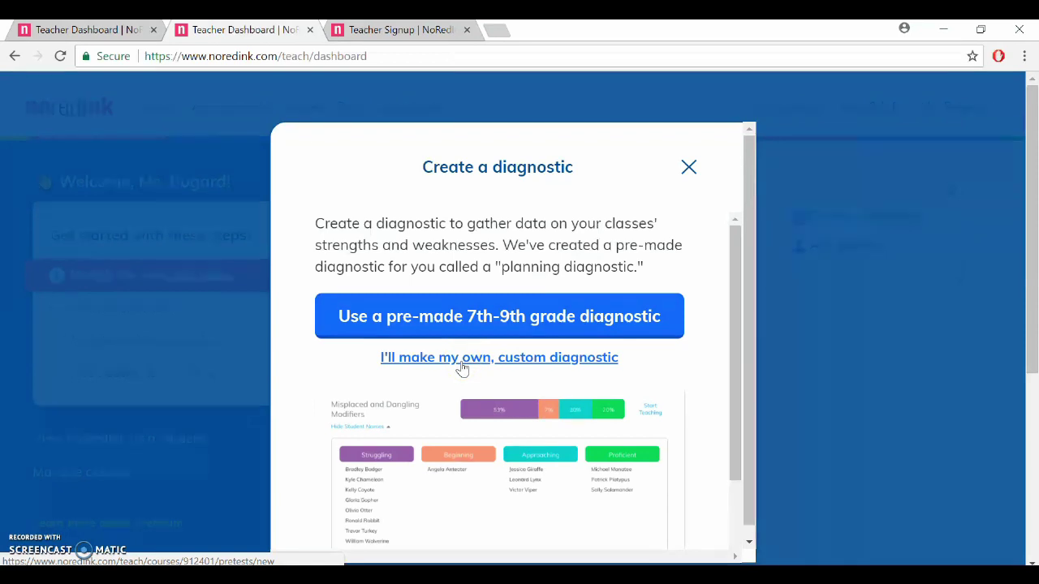
scroll(656, 446, down, 1)
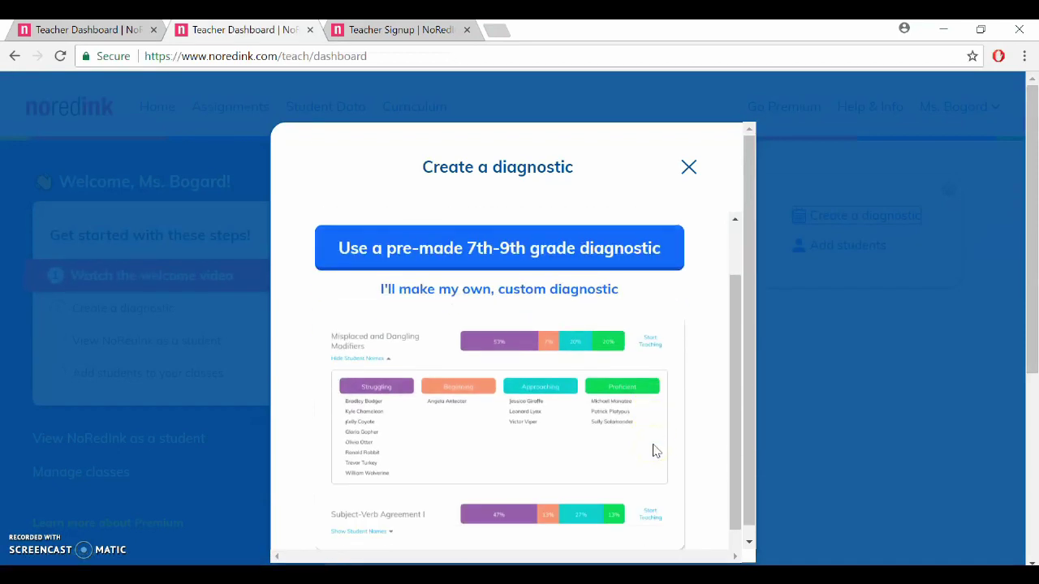
click(688, 168)
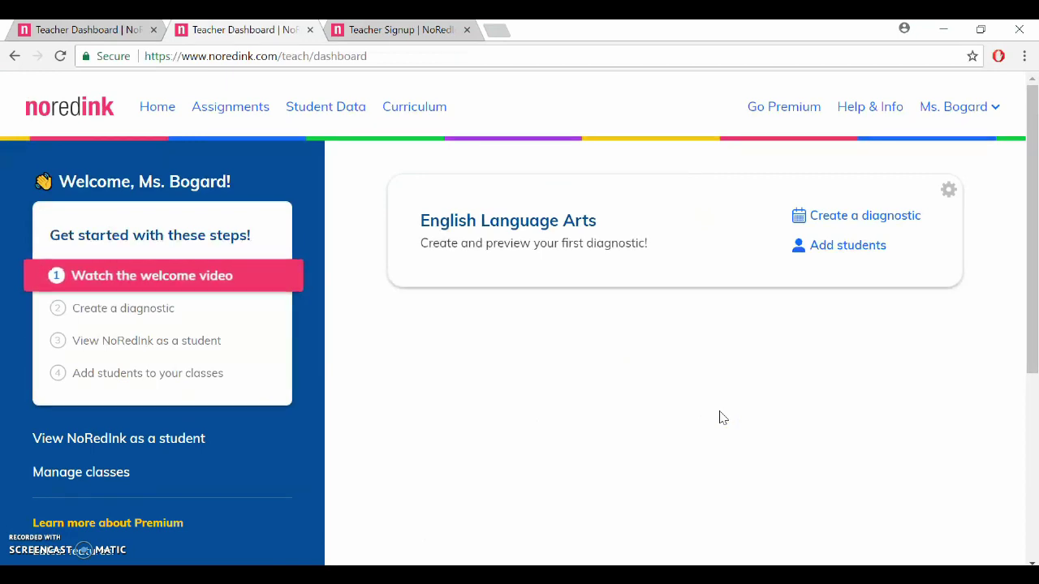
Go to the other teacher's dashboard and view English 7S 2017-2018 assignments down to Past Due
click(575, 355)
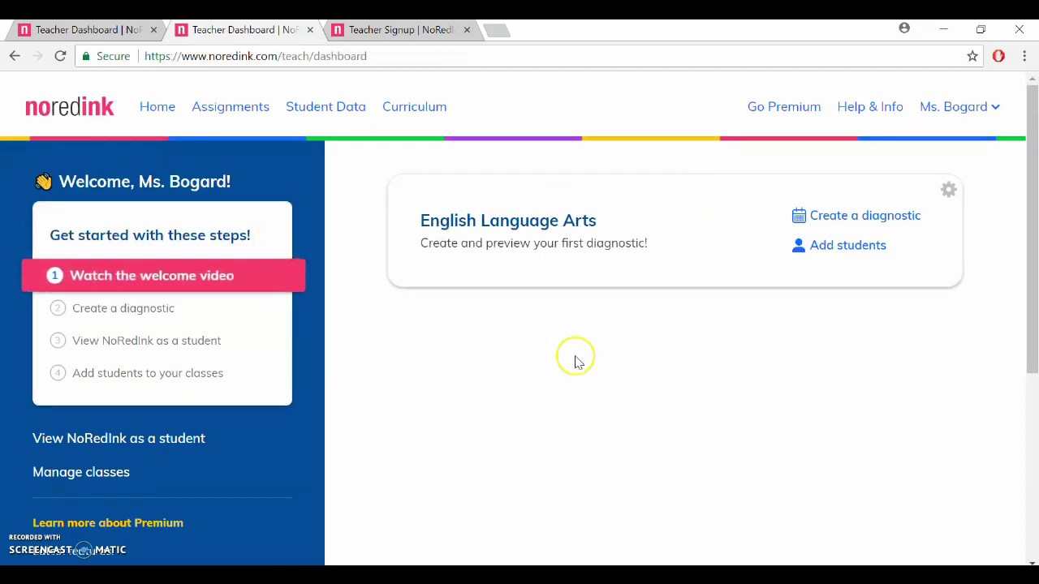
click(405, 325)
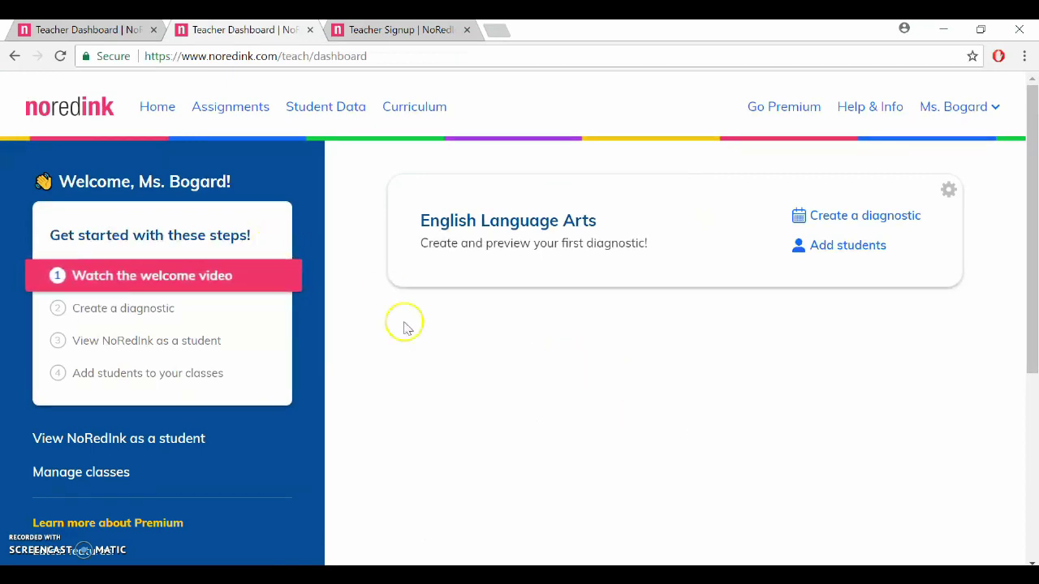
click(84, 29)
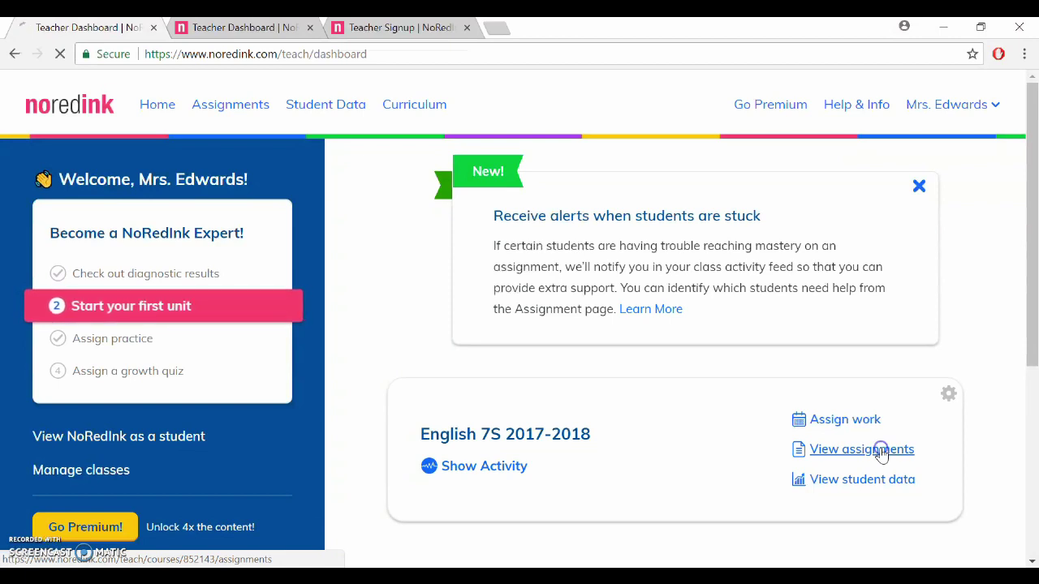
click(882, 452)
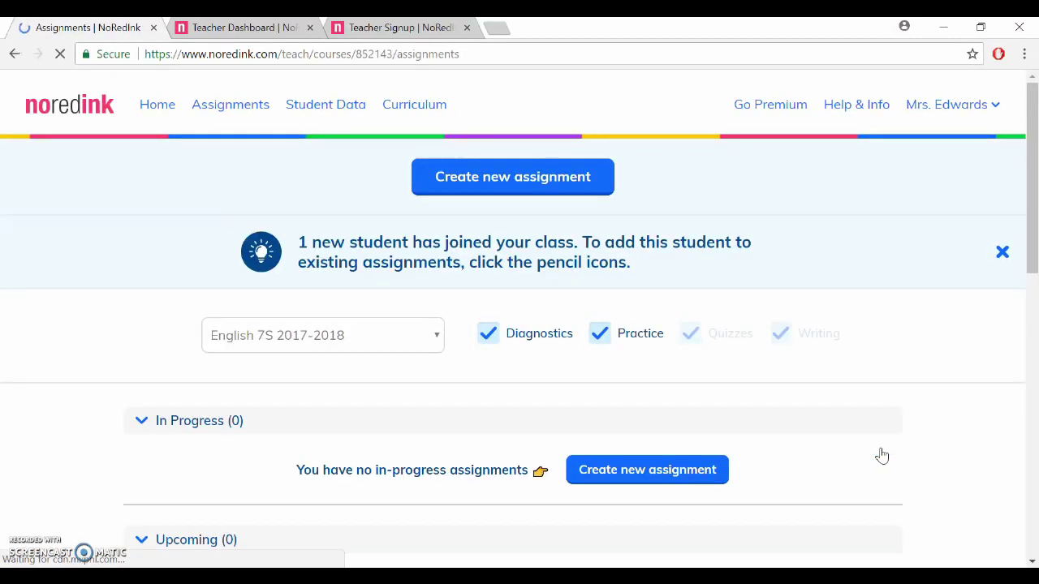
scroll(882, 456, down, 3)
scroll(882, 456, down, 2)
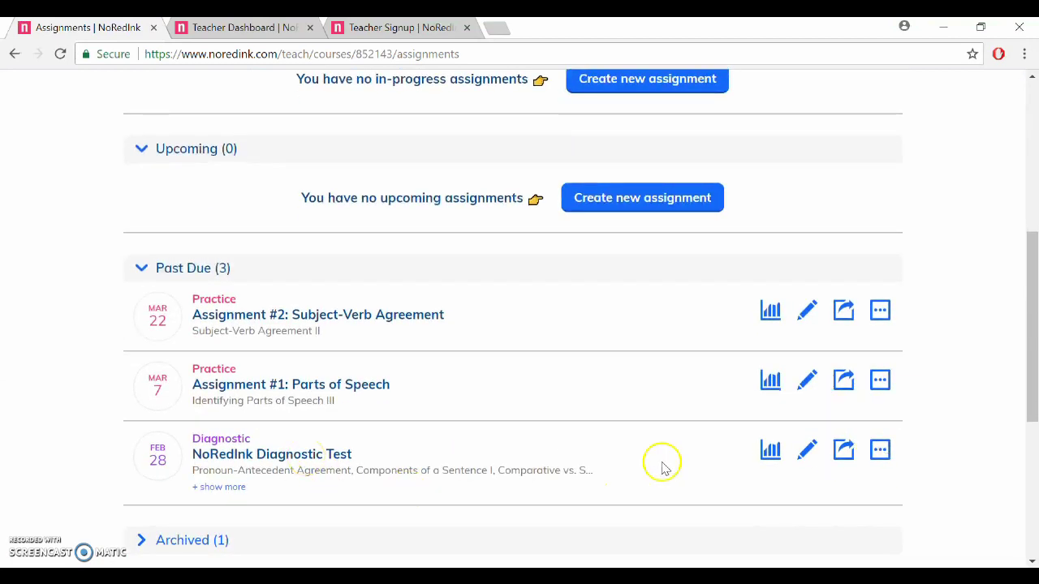
Review the Diagnostic Test's topic performance bars, then start teaching Comparative vs. Superlative Adjectives and Adverbs
click(768, 469)
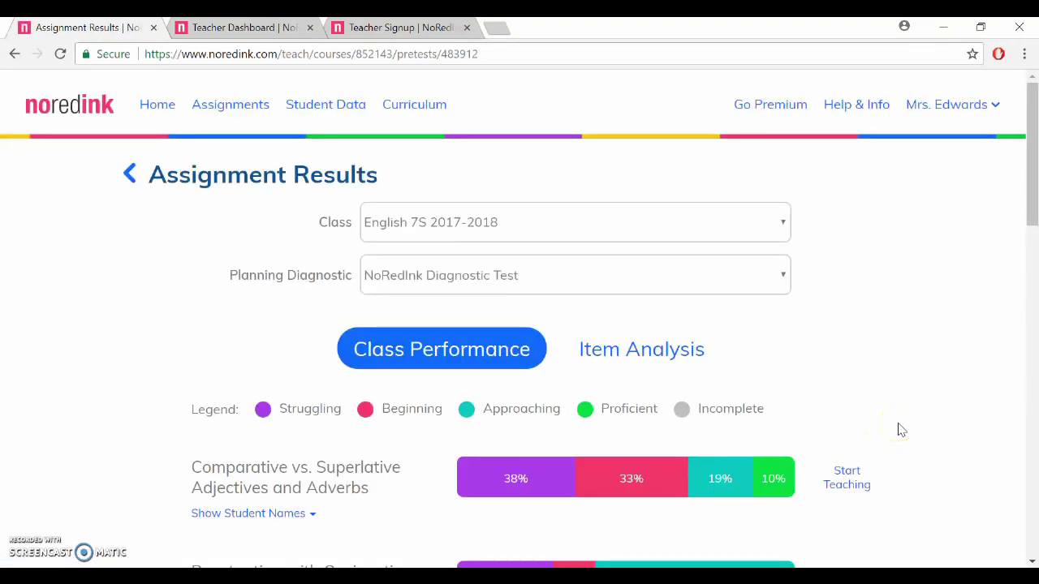
scroll(899, 430, down, 2)
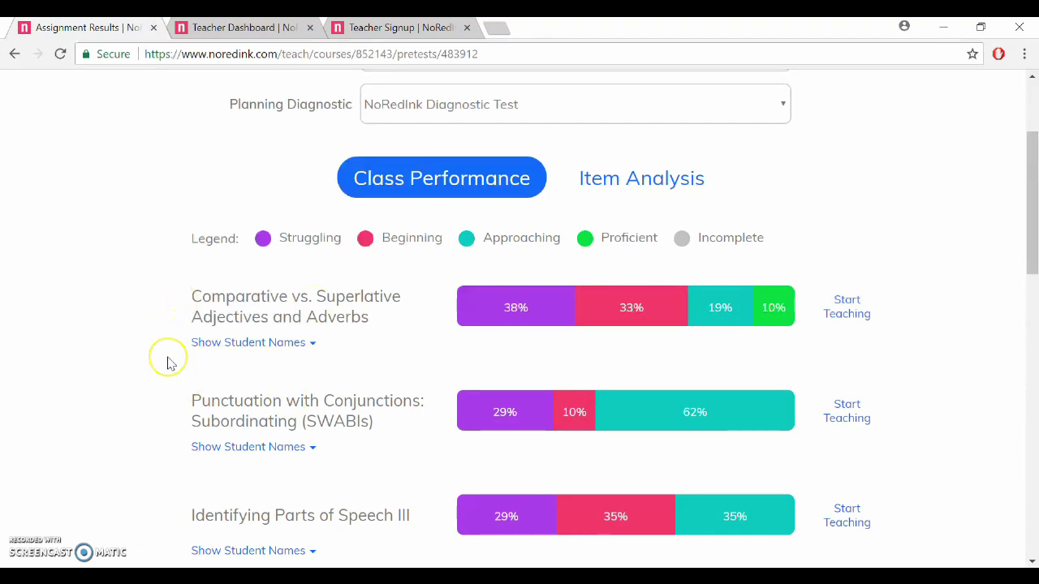
scroll(167, 360, down, 6)
scroll(167, 362, down, 5)
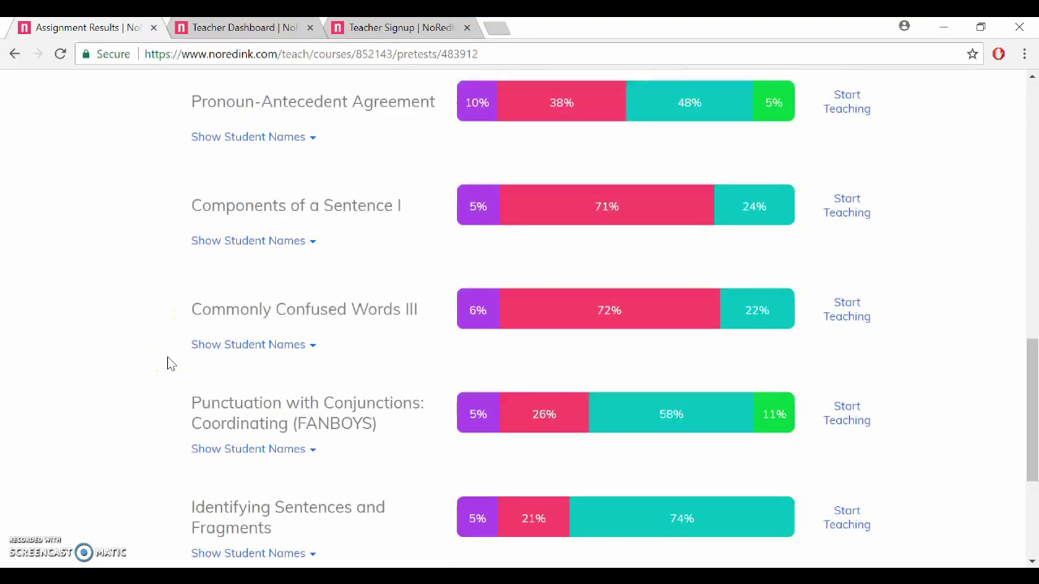
scroll(167, 417, down, 1)
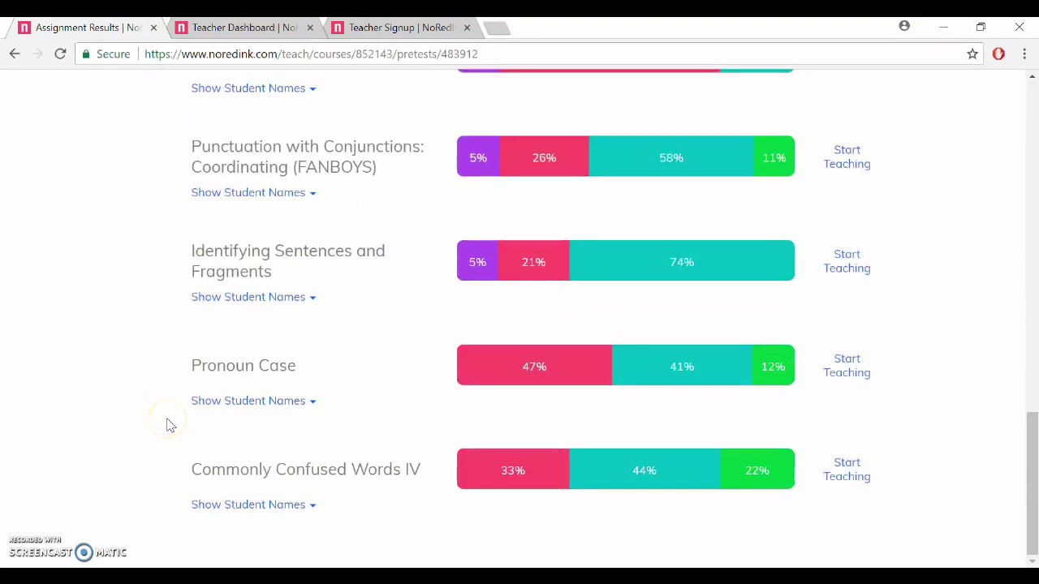
scroll(167, 424, up, 2)
scroll(167, 425, up, 10)
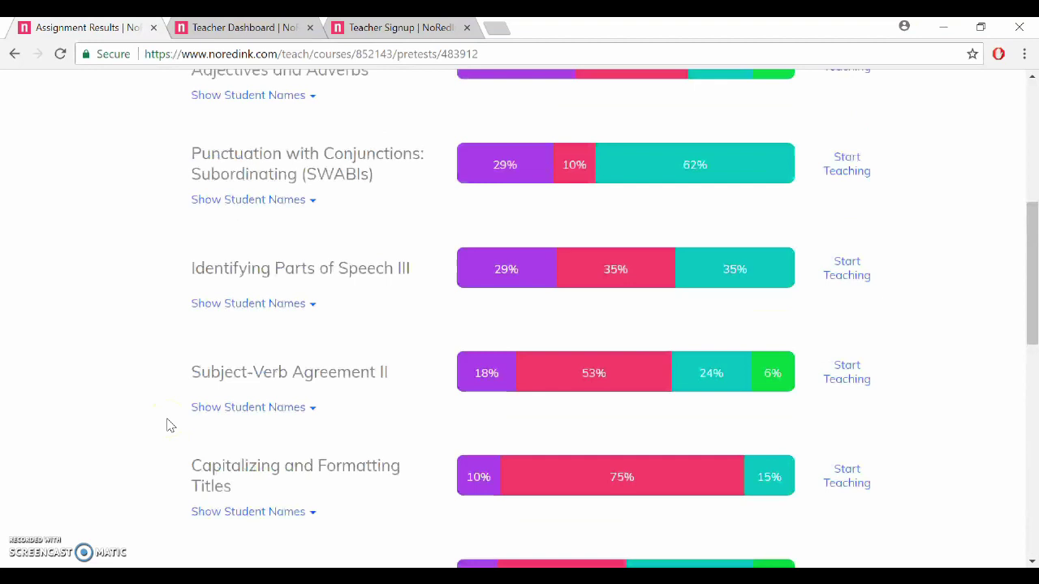
scroll(167, 425, up, 1)
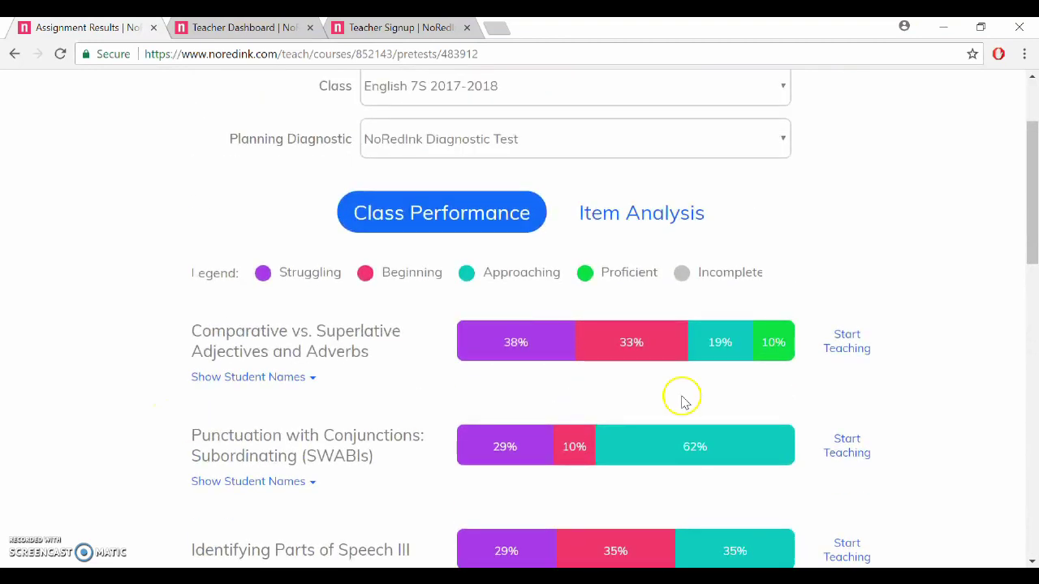
click(856, 347)
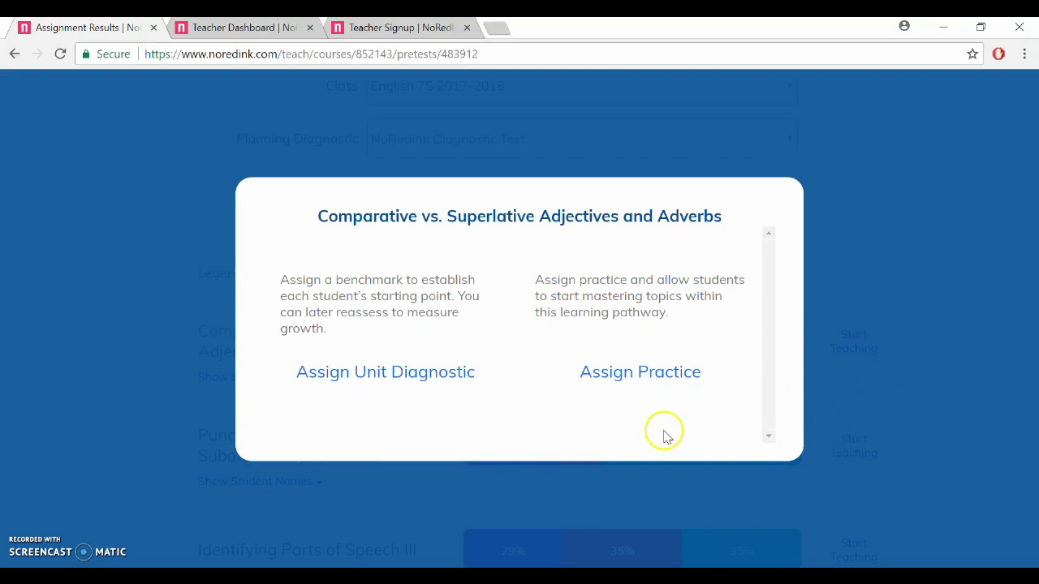
Assign the Comparative and Superlative Adjectives practice to the whole English 7S 2017-2018 class
click(663, 377)
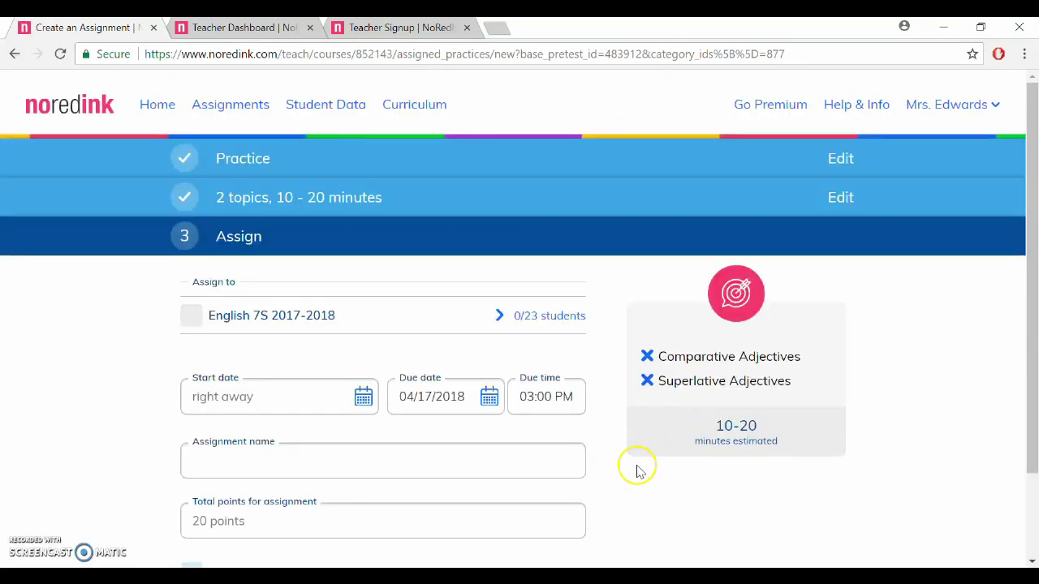
scroll(636, 502, down, 2)
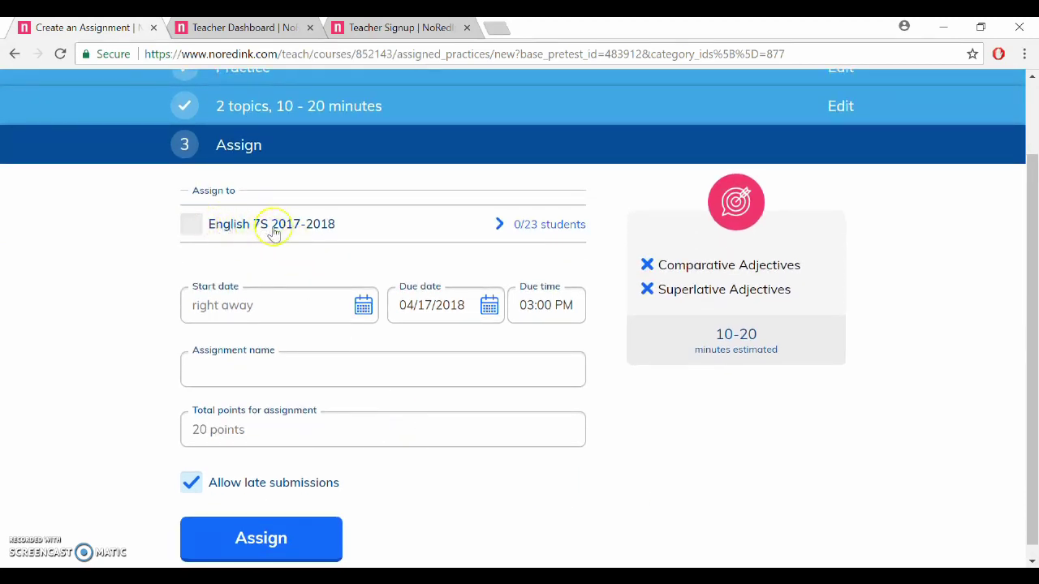
click(192, 225)
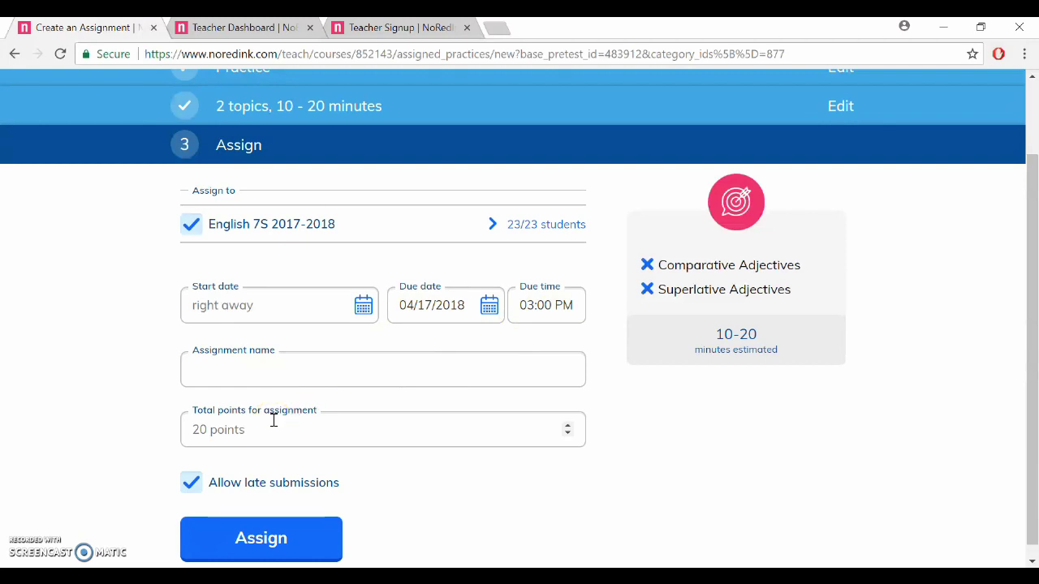
scroll(440, 466, down, 1)
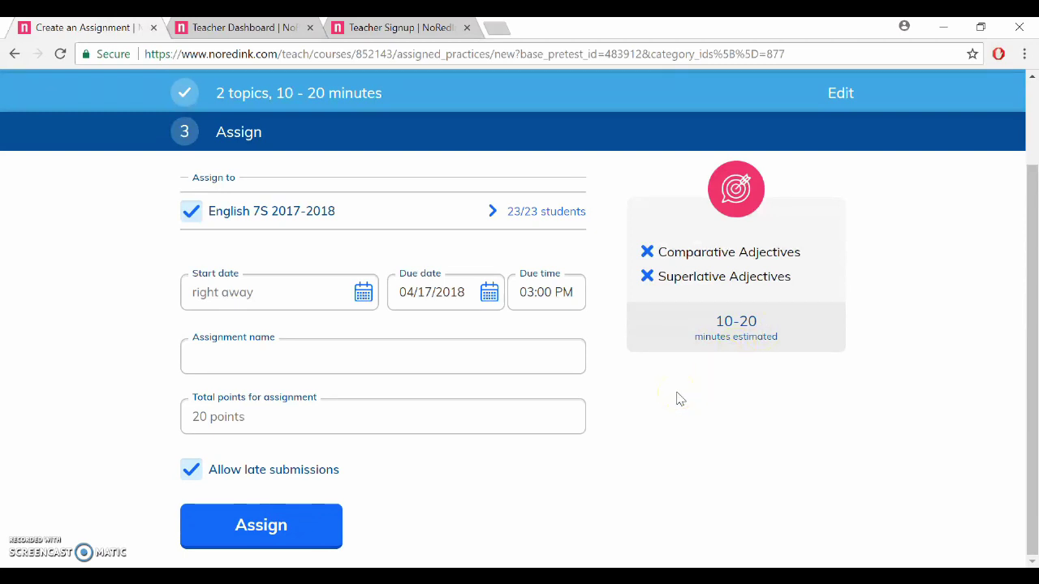
click(258, 523)
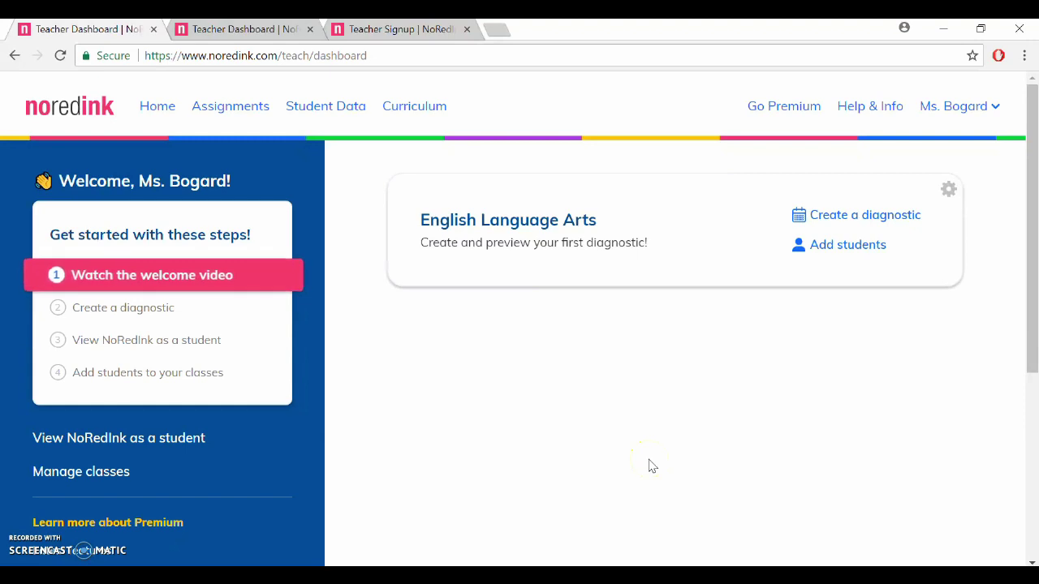
Start a new Practice assignment and expand the Active and Passive Voice topics
click(216, 114)
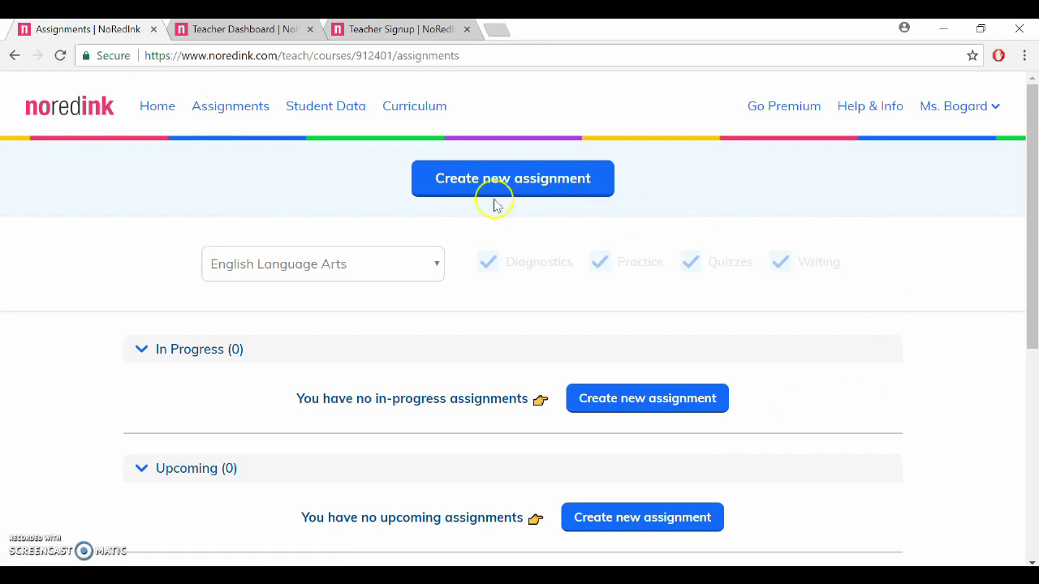
click(552, 189)
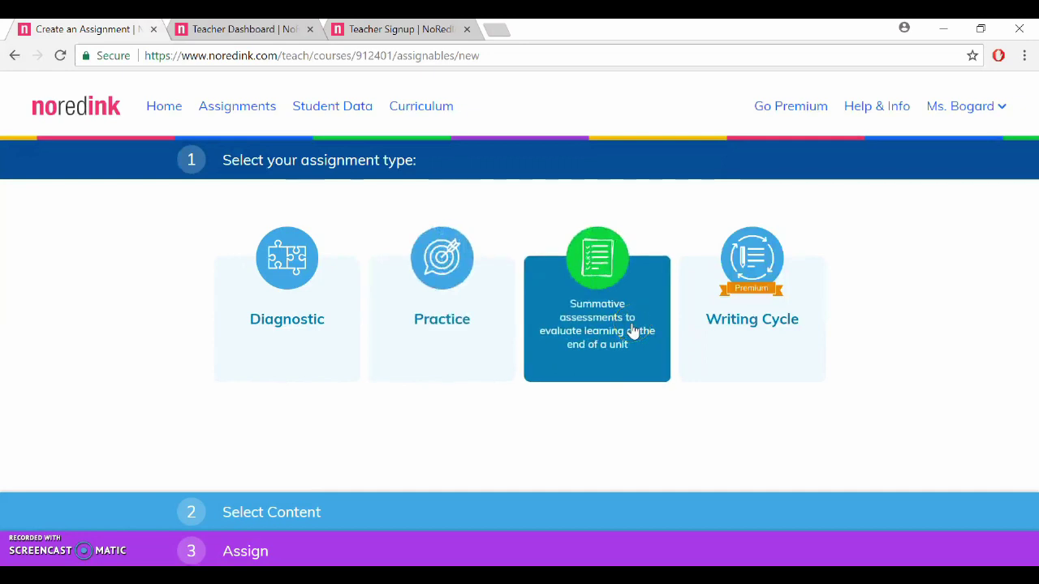
click(422, 310)
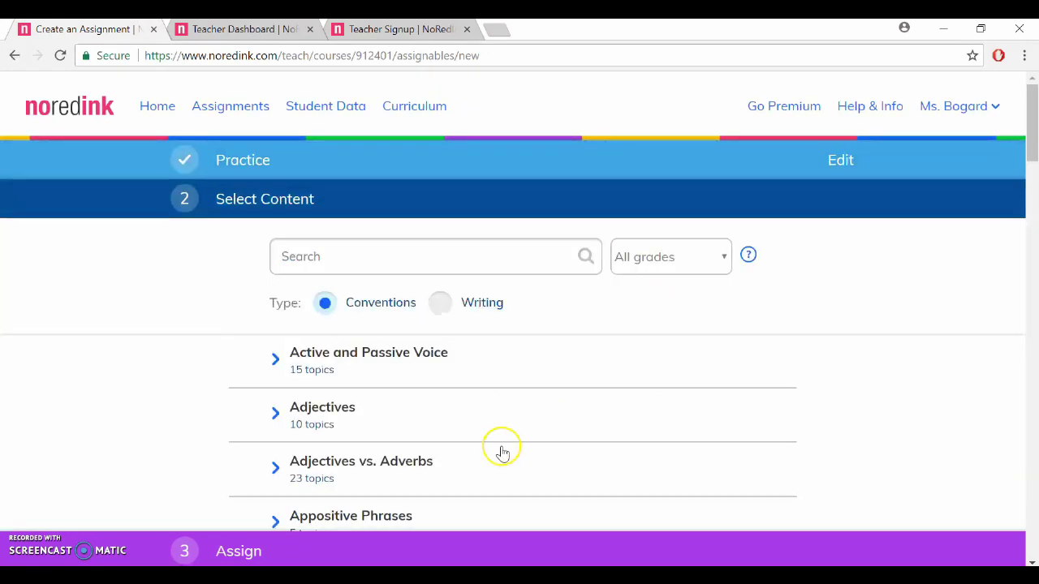
click(275, 360)
Select Identifying Active Voice Verbs, Identifying Passive Voice Verbs and Active or Passive Voice? 1, then continue
scroll(168, 428, down, 2)
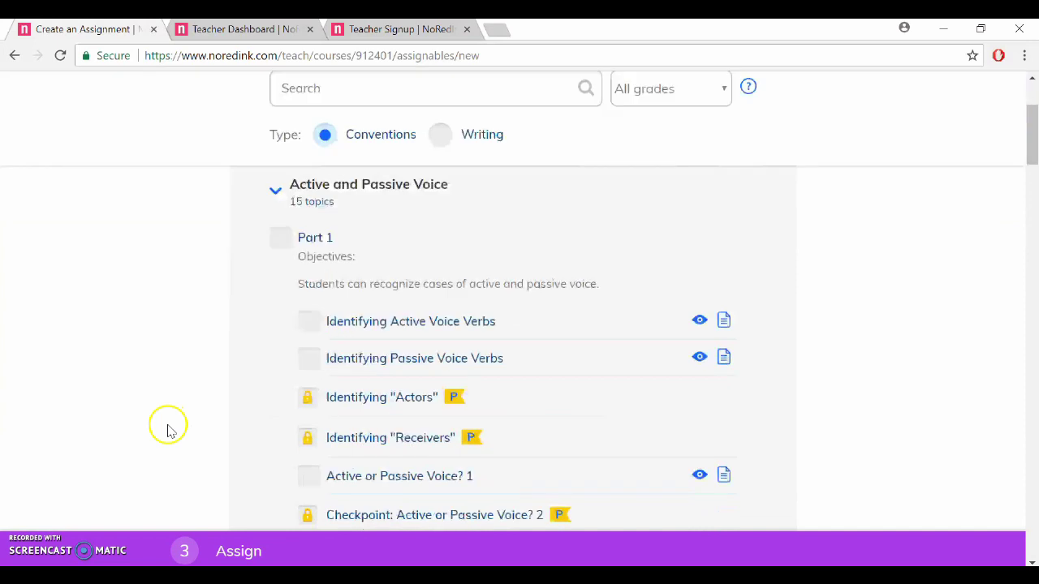
click(308, 308)
click(308, 344)
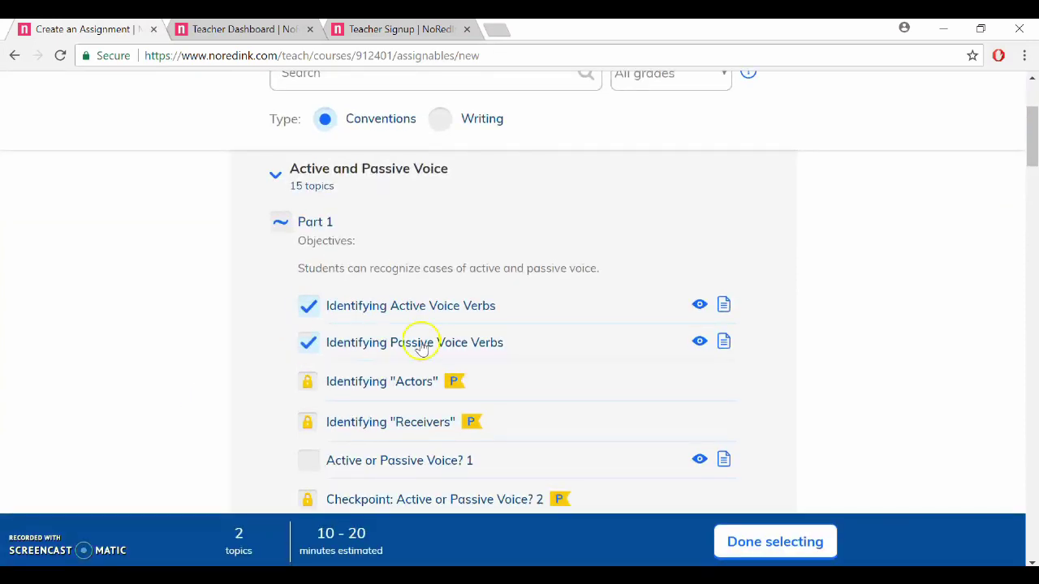
scroll(422, 355, down, 2)
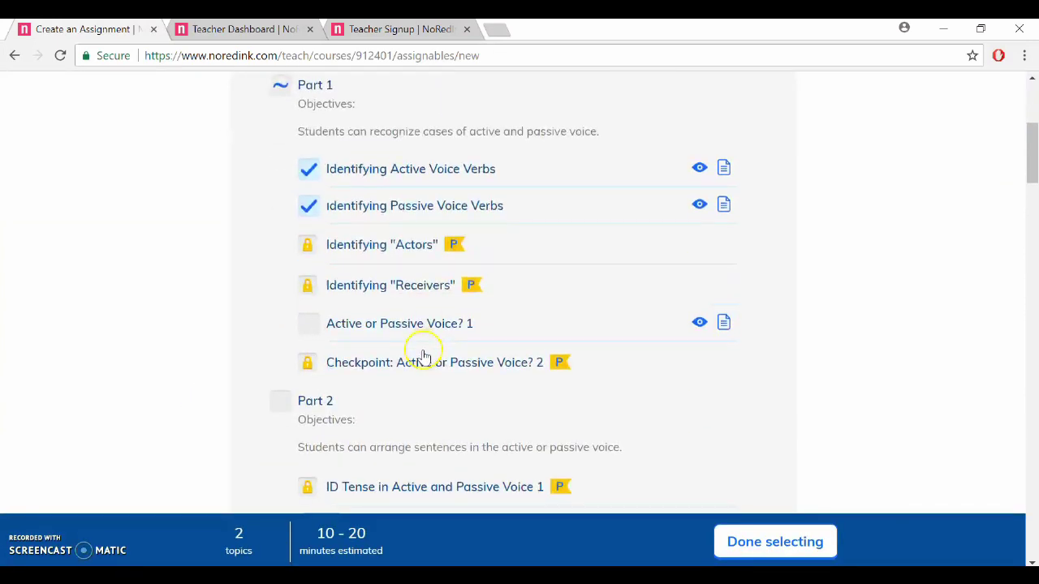
click(307, 326)
scroll(248, 359, down, 1)
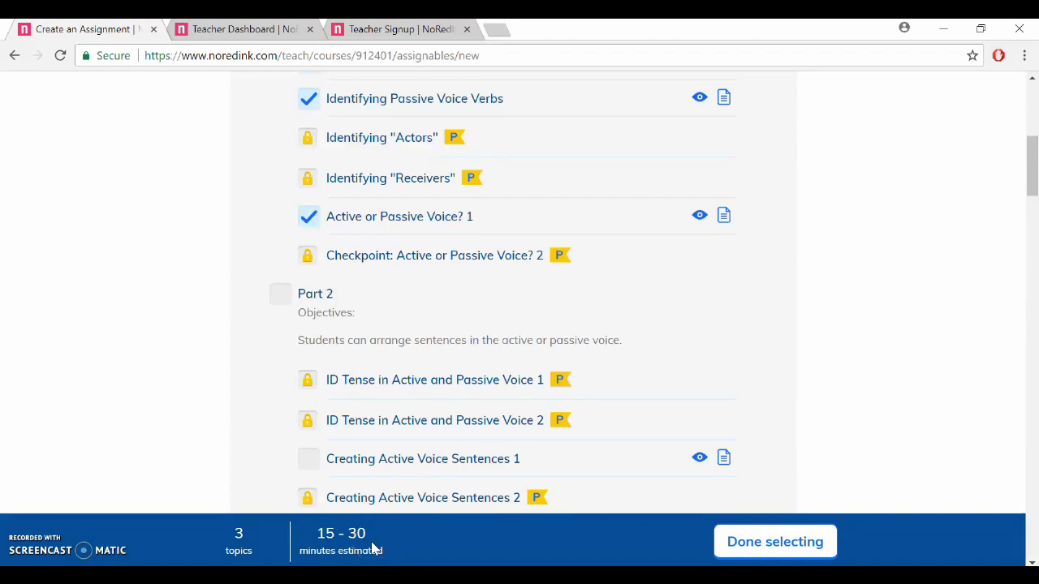
click(720, 540)
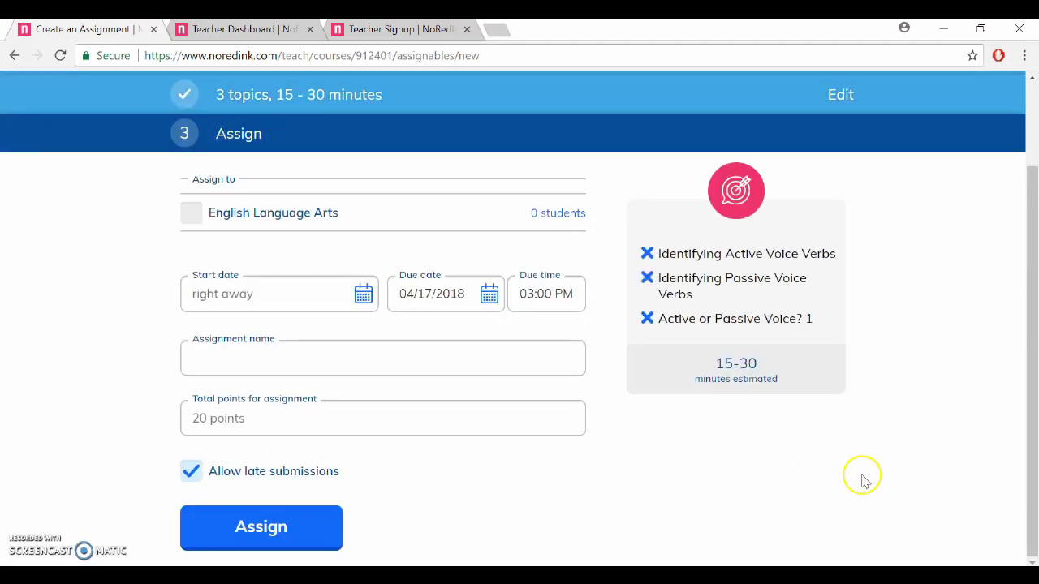
Name the practice 'Active Voice' with start date 04/11/2018 and due date 04/18/2018
click(264, 355)
text(A)
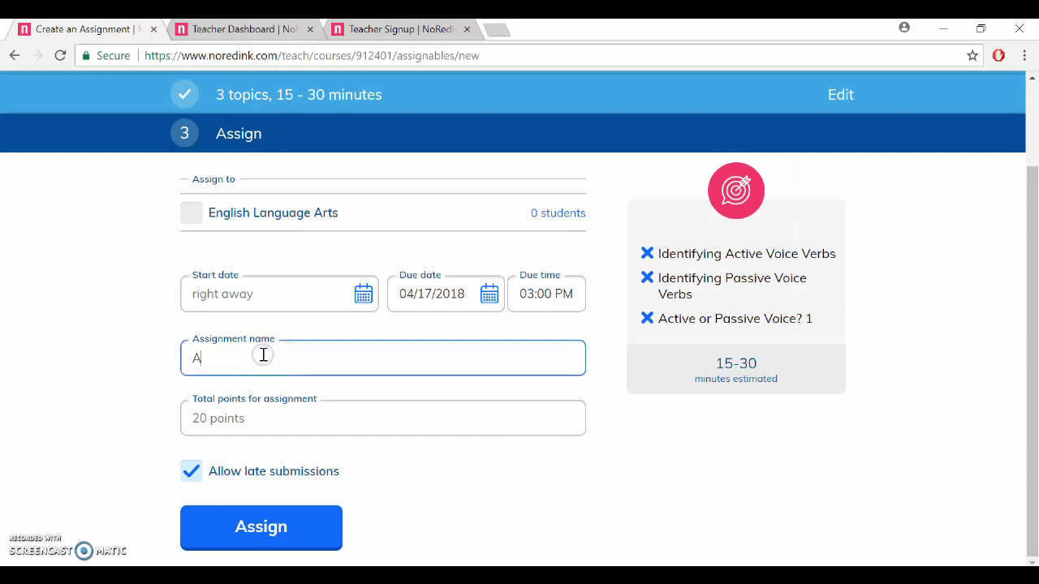
text(Cti)
click(363, 294)
click(278, 409)
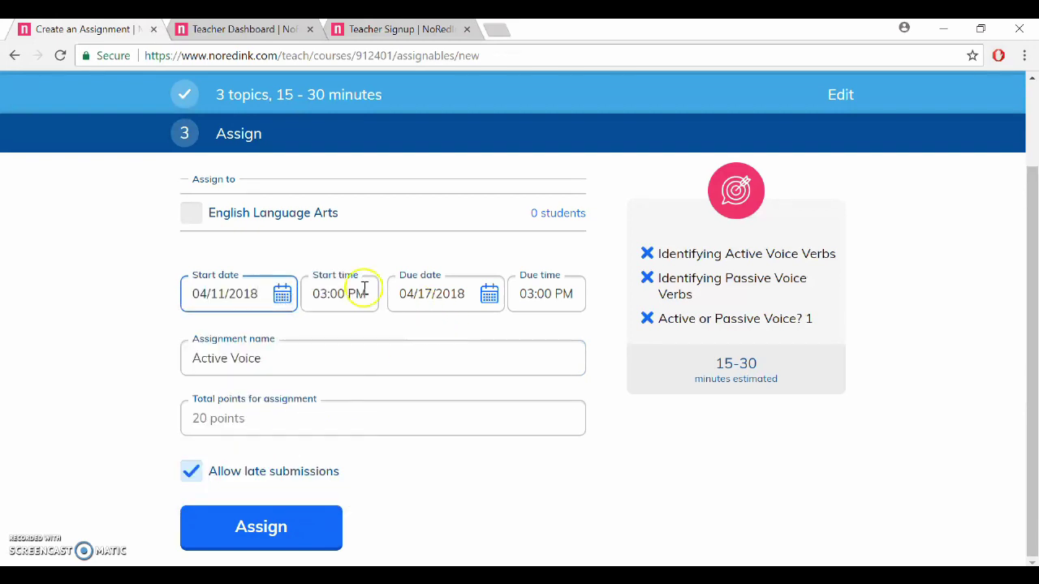
click(489, 295)
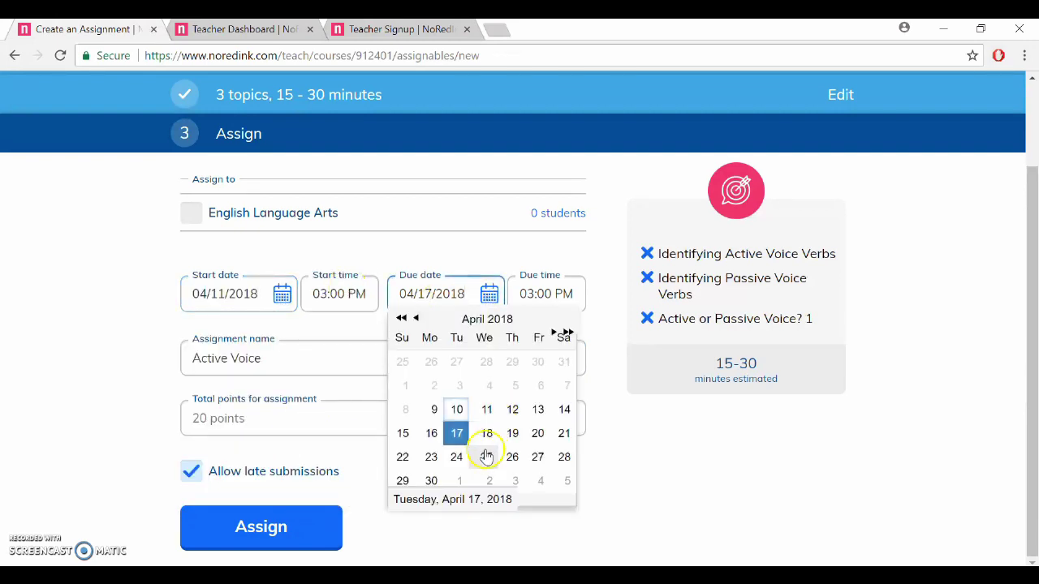
click(486, 433)
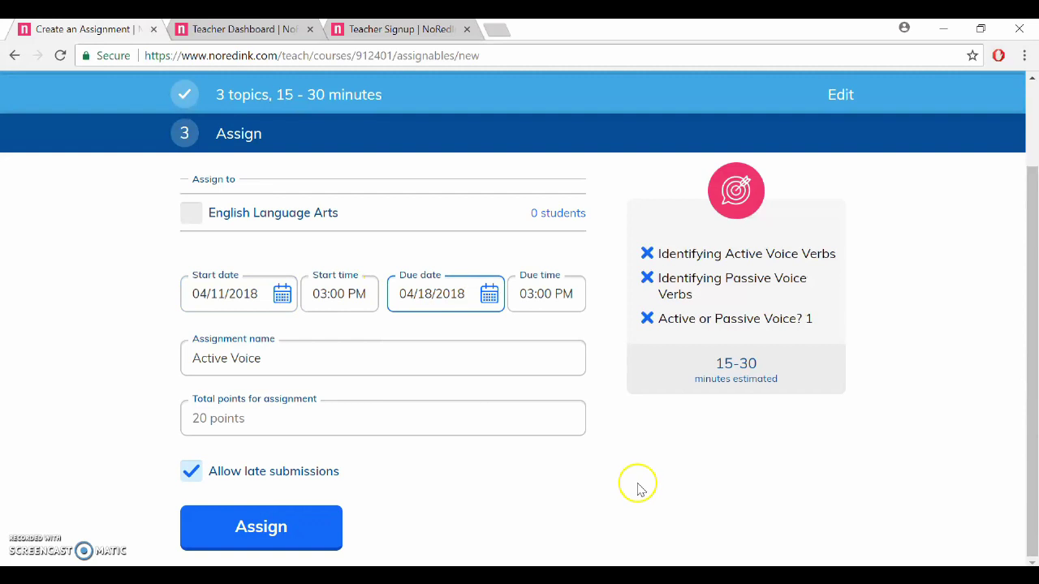
Set it to 20 points, tick English Language Arts, and assign the practice
click(247, 419)
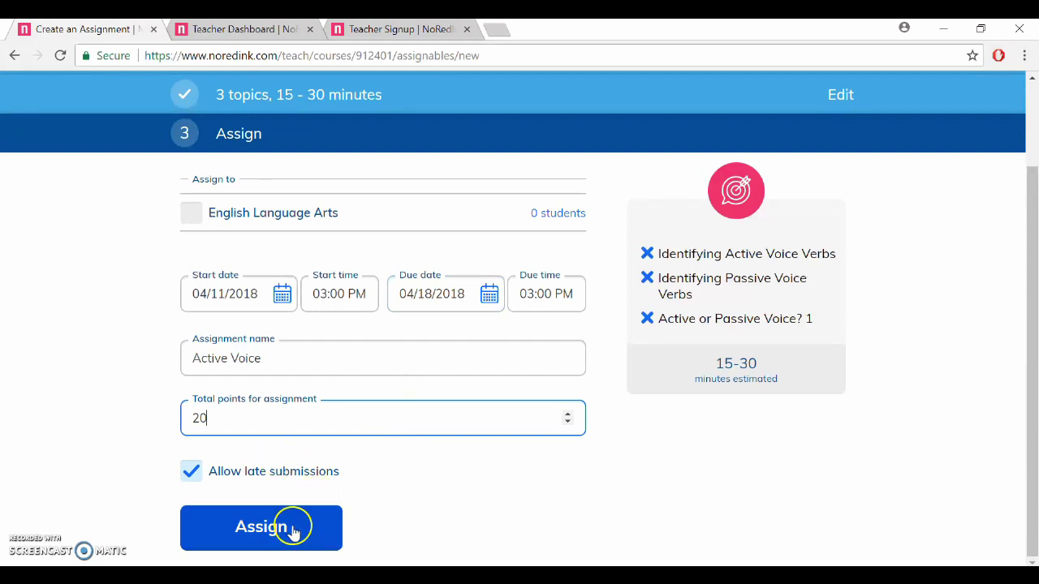
click(266, 526)
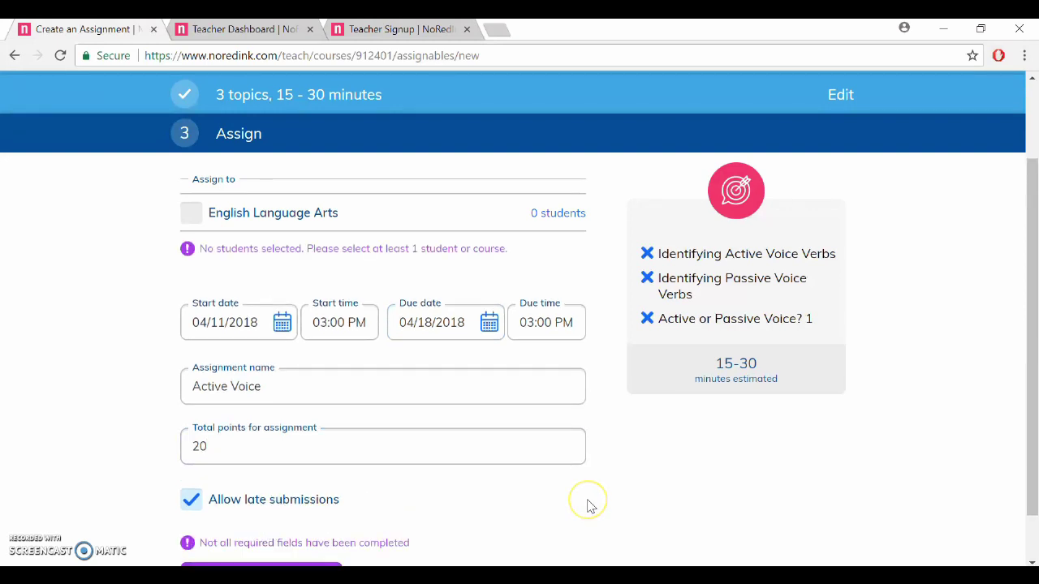
scroll(589, 504, down, 1)
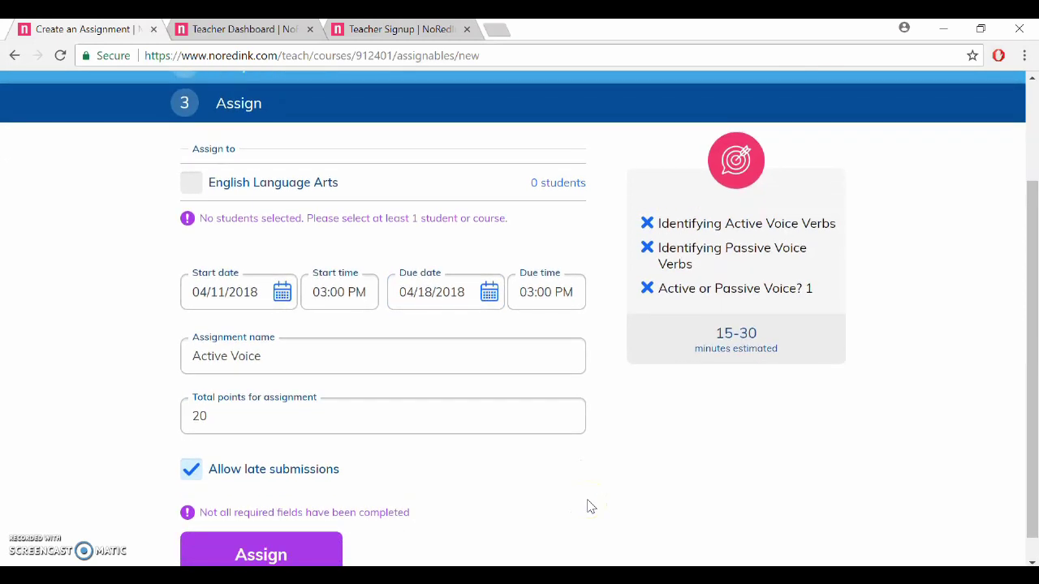
click(190, 188)
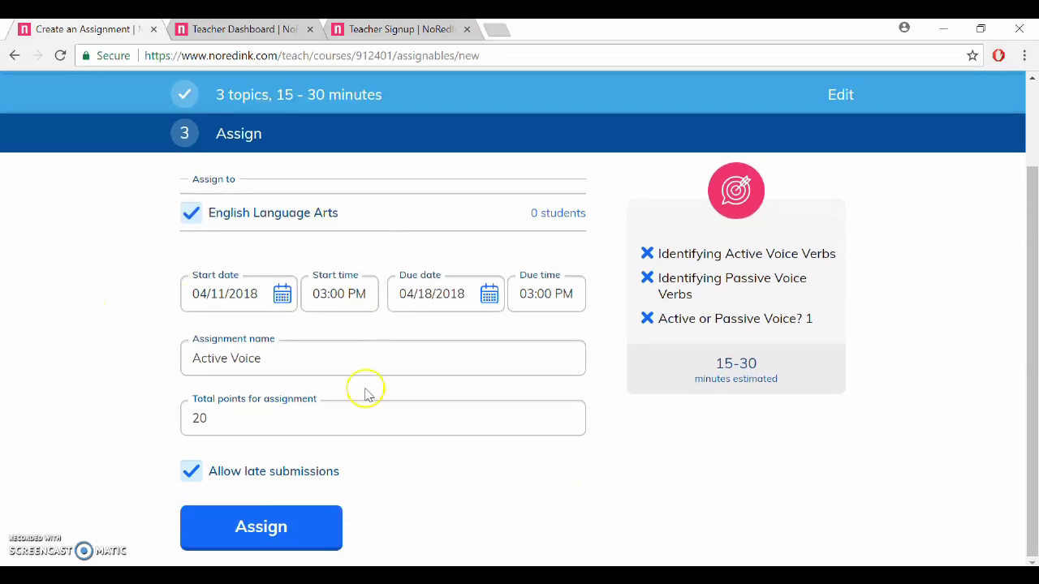
click(261, 528)
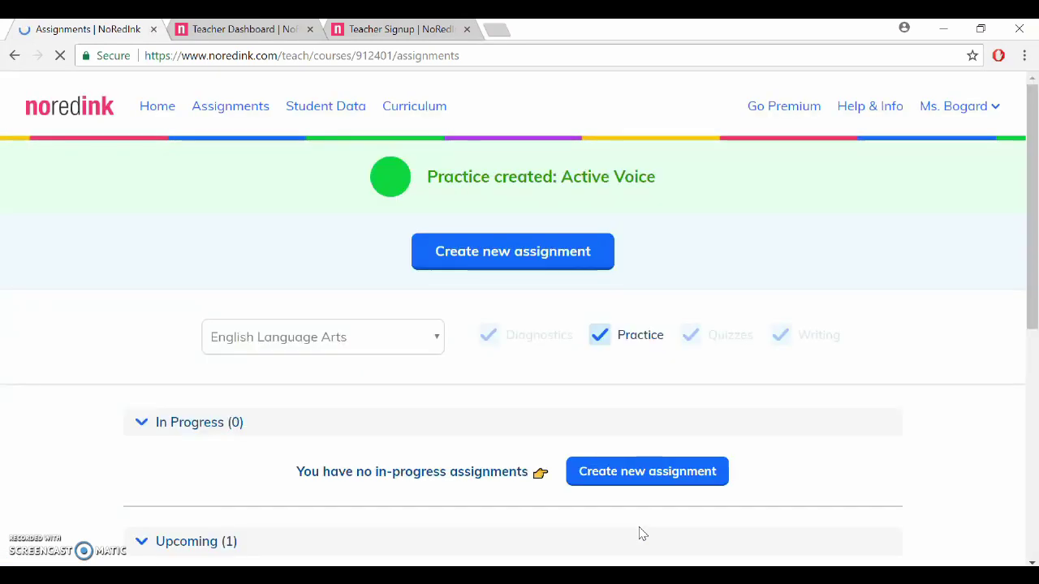
Choose Preview from the Active Voice row's More actions menu on the Assignments page
scroll(893, 426, down, 2)
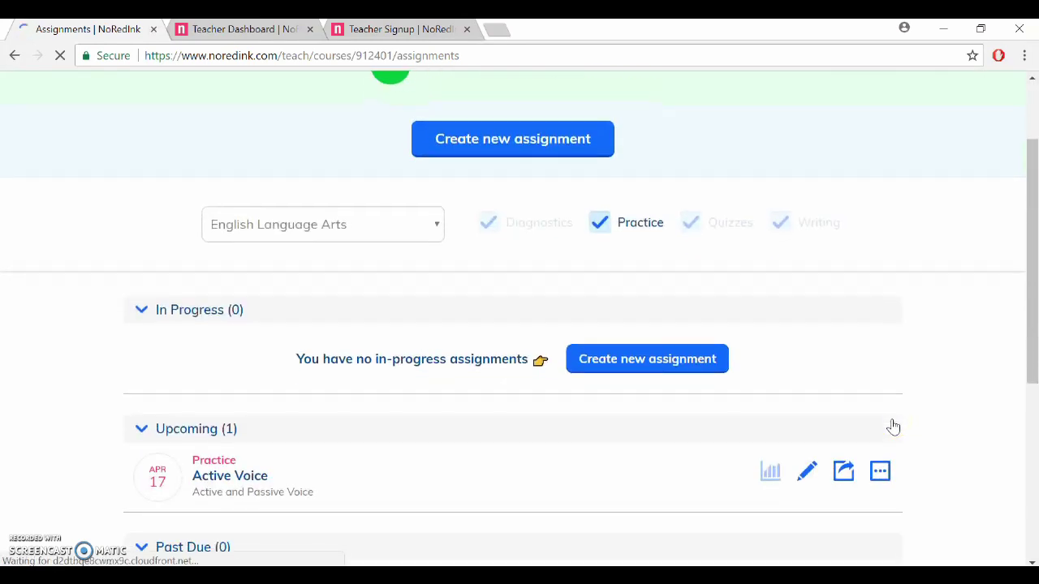
click(920, 457)
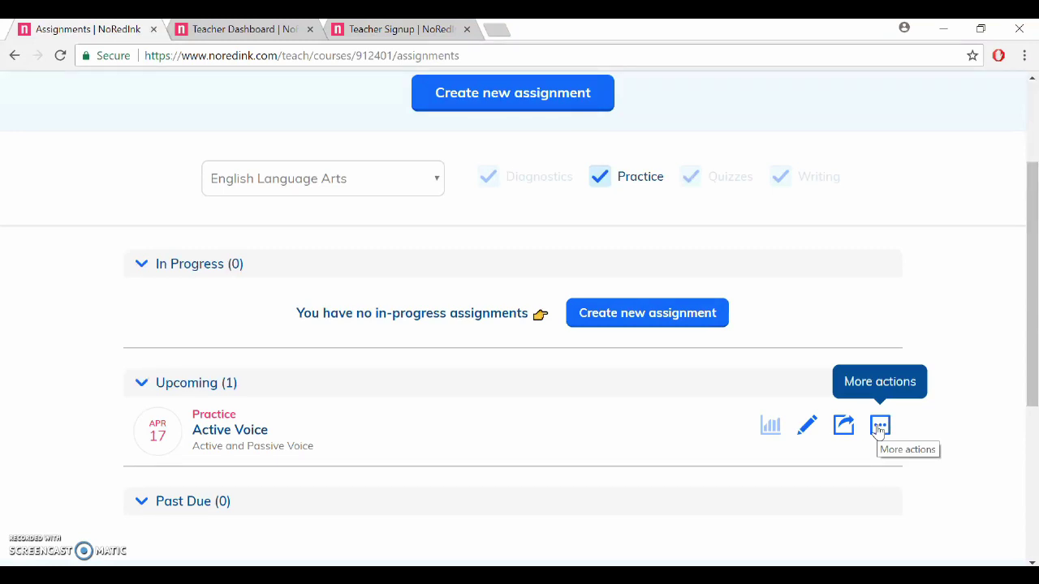
click(881, 431)
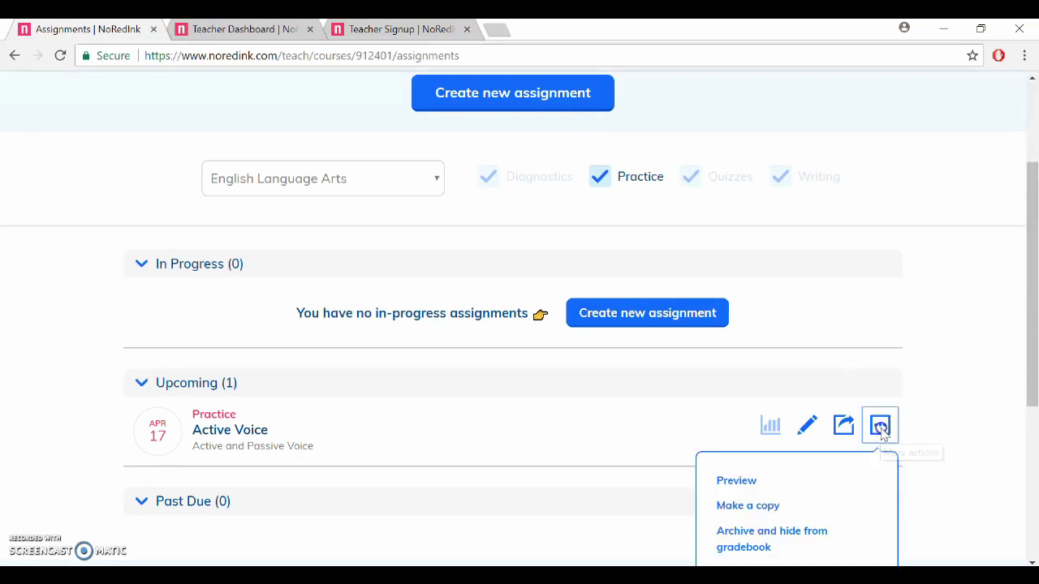
scroll(882, 435, down, 1)
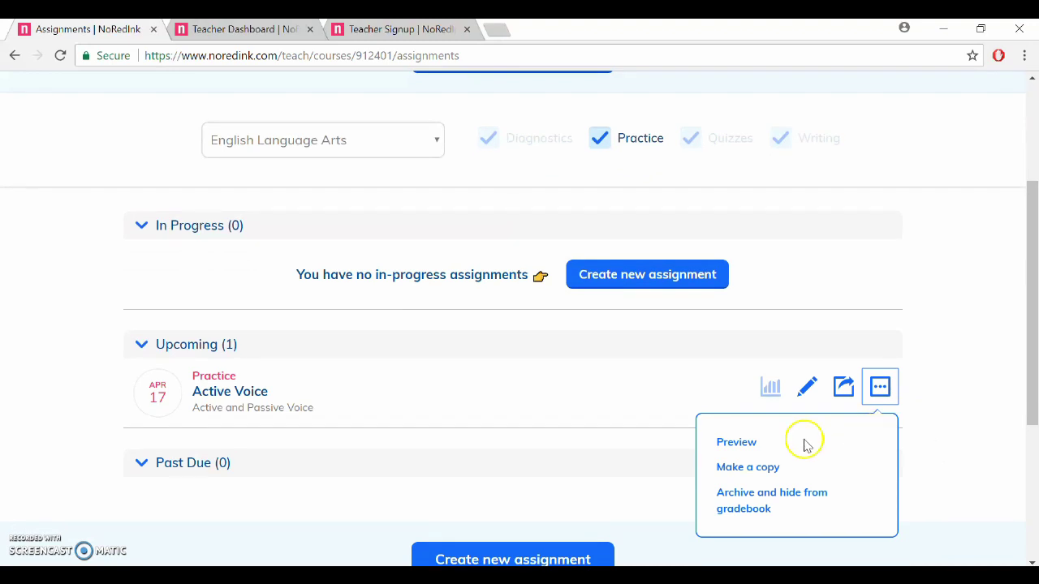
click(735, 443)
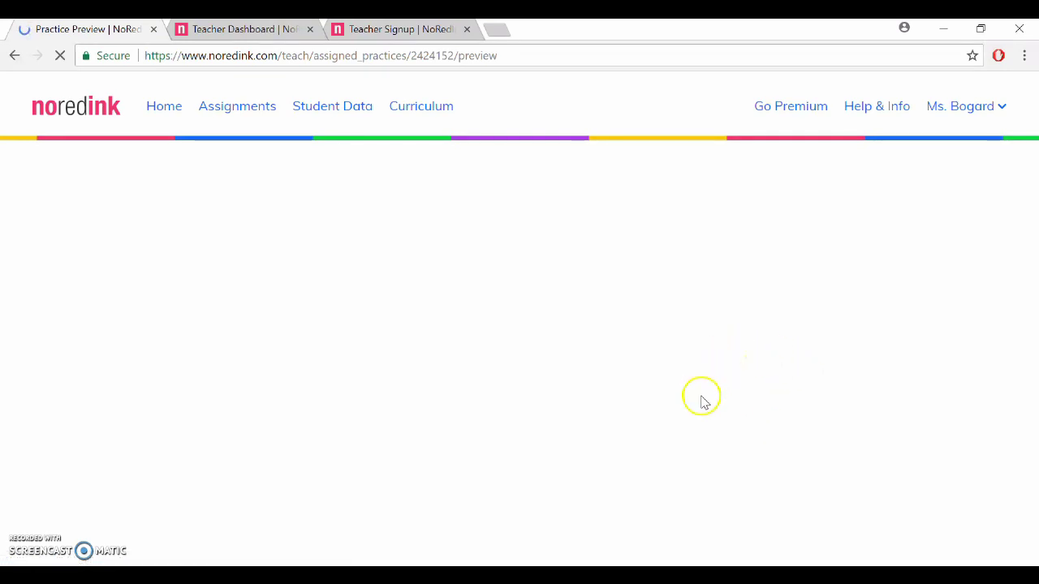
Begin the Identifying Active Voice Verbs topic in the student preview and start practising its first question
scroll(855, 432, down, 1)
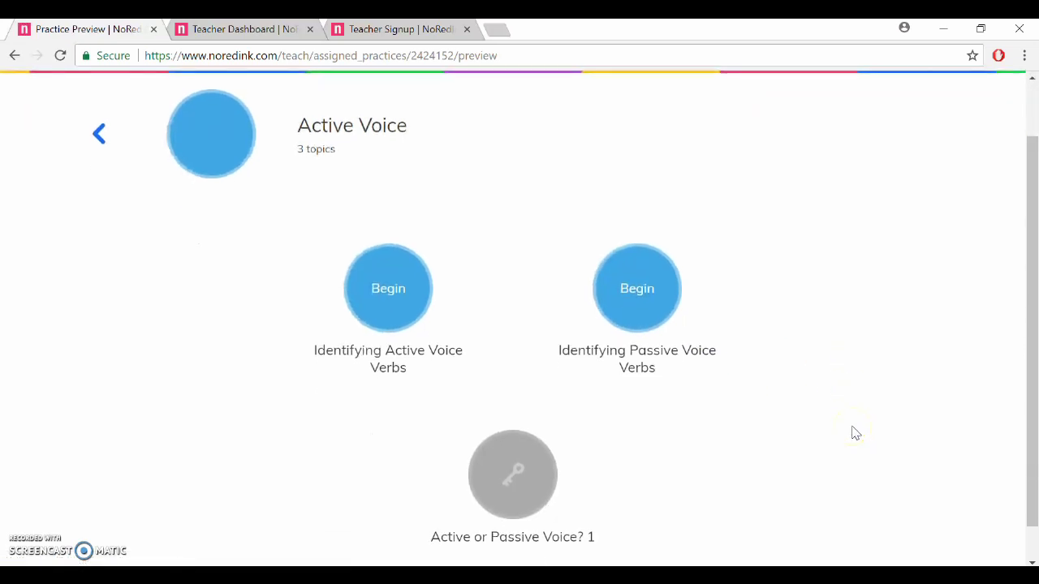
scroll(855, 433, down, 1)
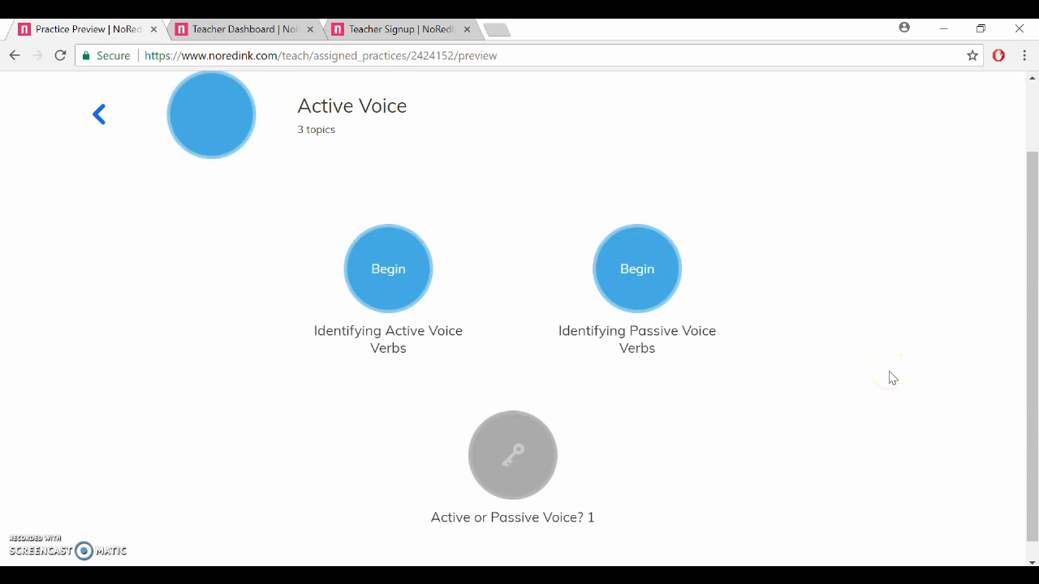
click(387, 273)
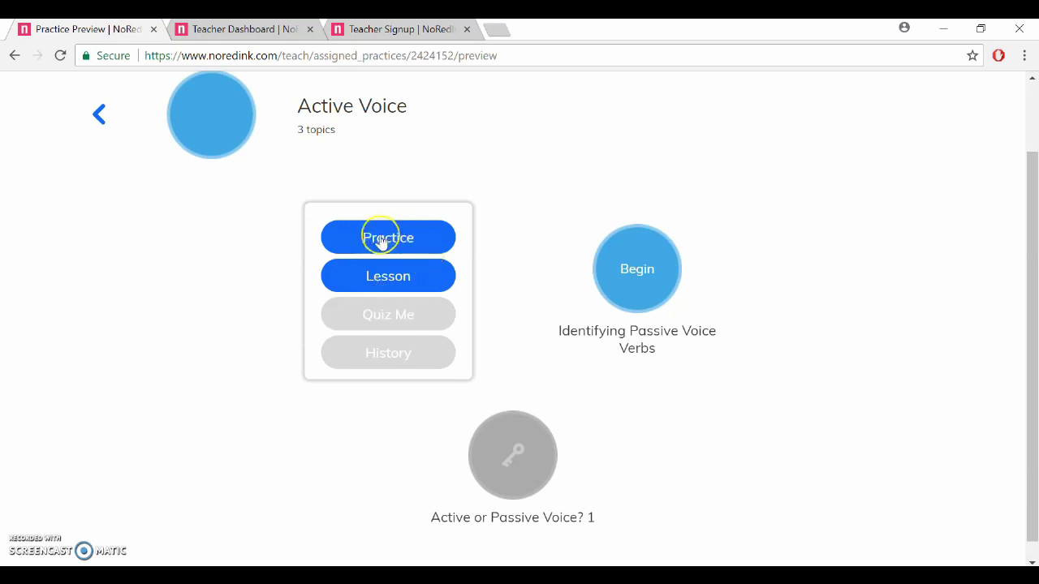
click(381, 240)
click(720, 400)
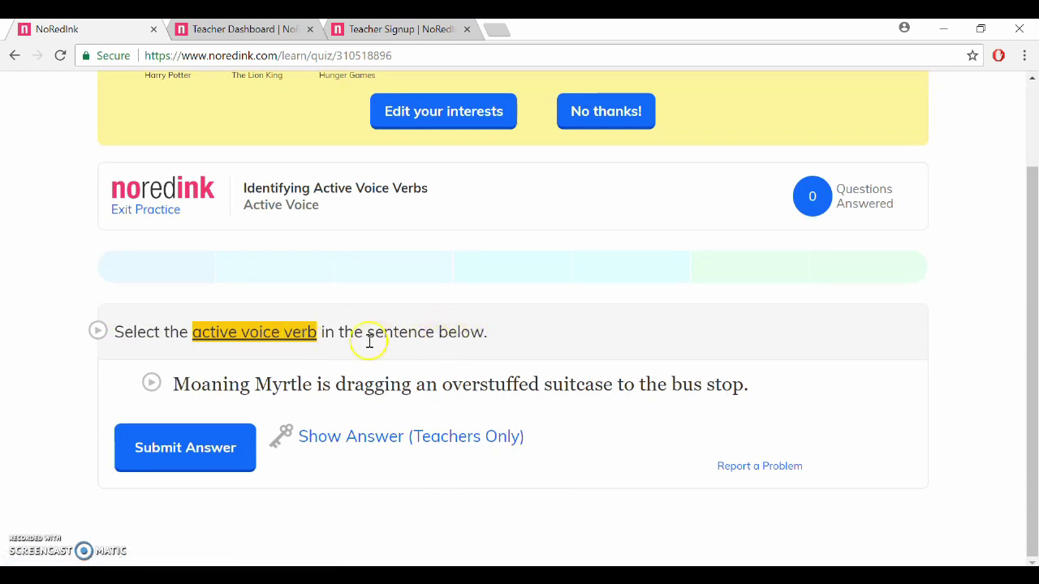
Select 'is dragging' as the active verb in the first preview question and submit it
click(286, 380)
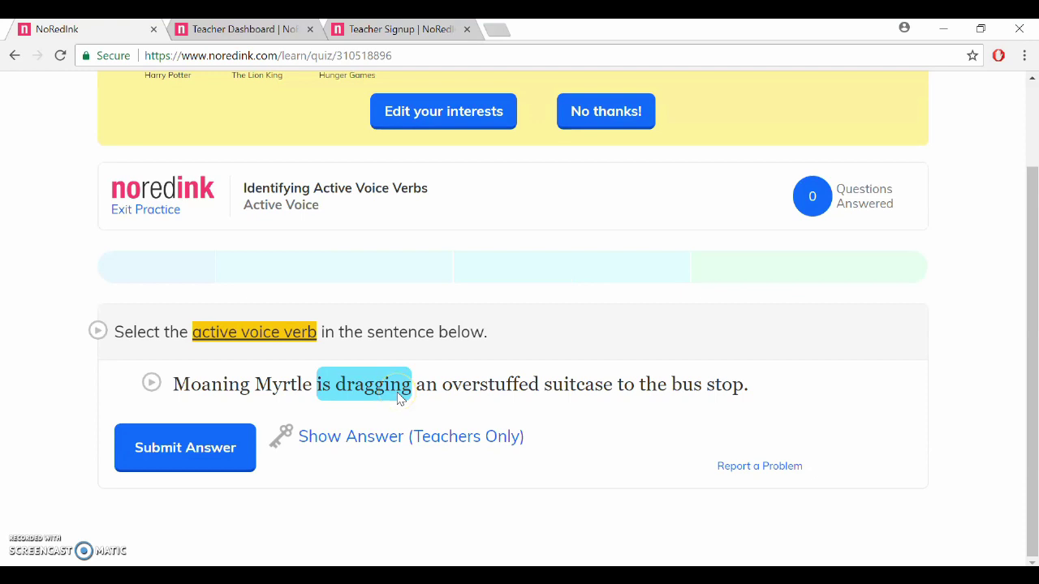
click(165, 456)
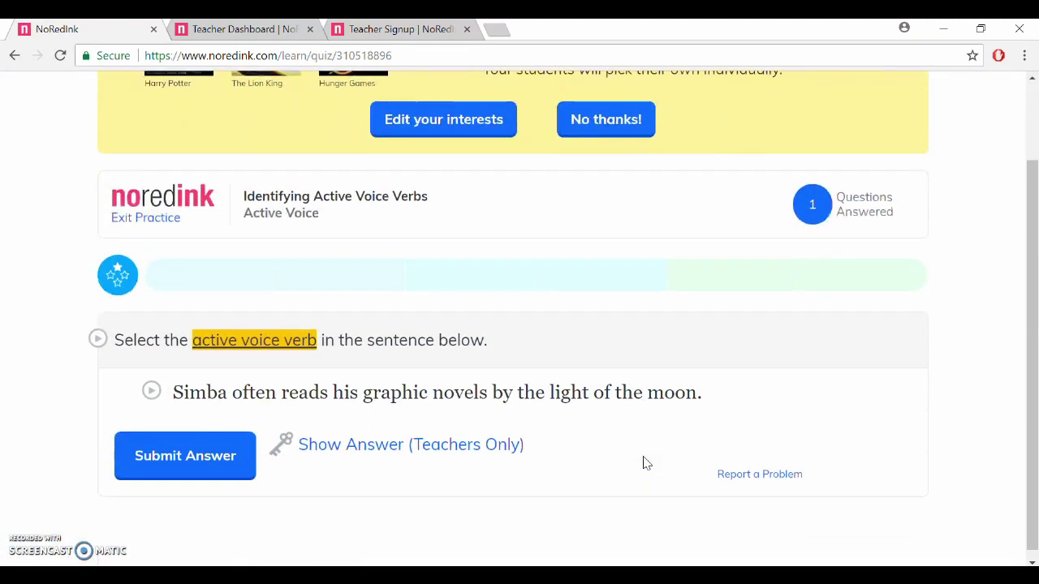
click(742, 375)
scroll(12, 433, down, 1)
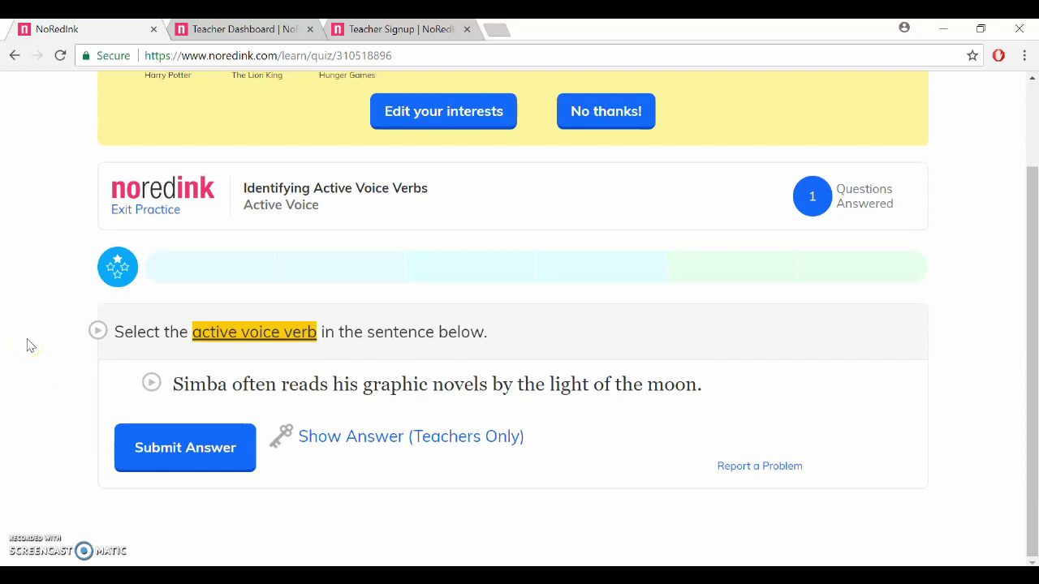
scroll(27, 346, up, 2)
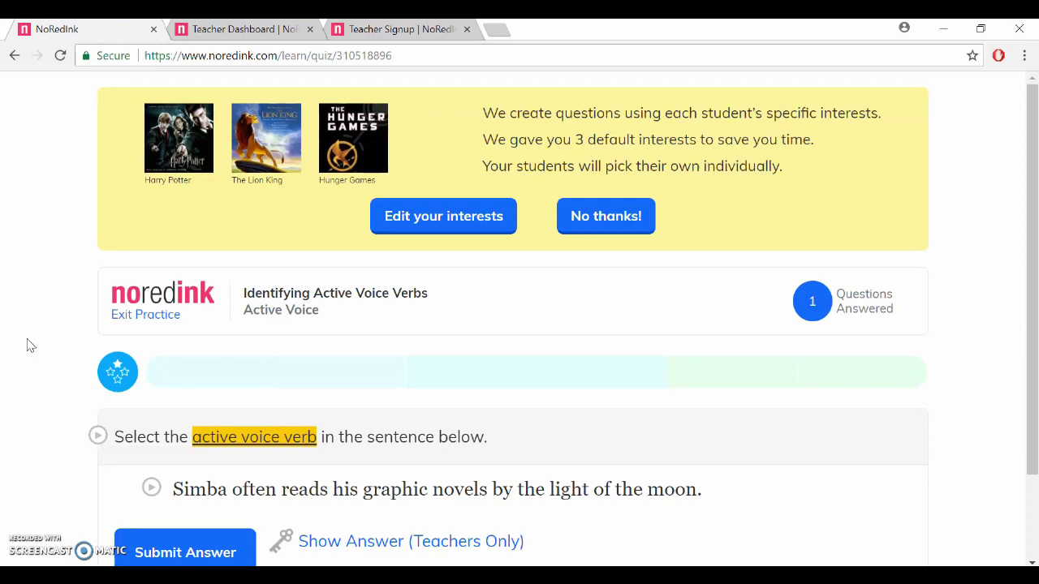